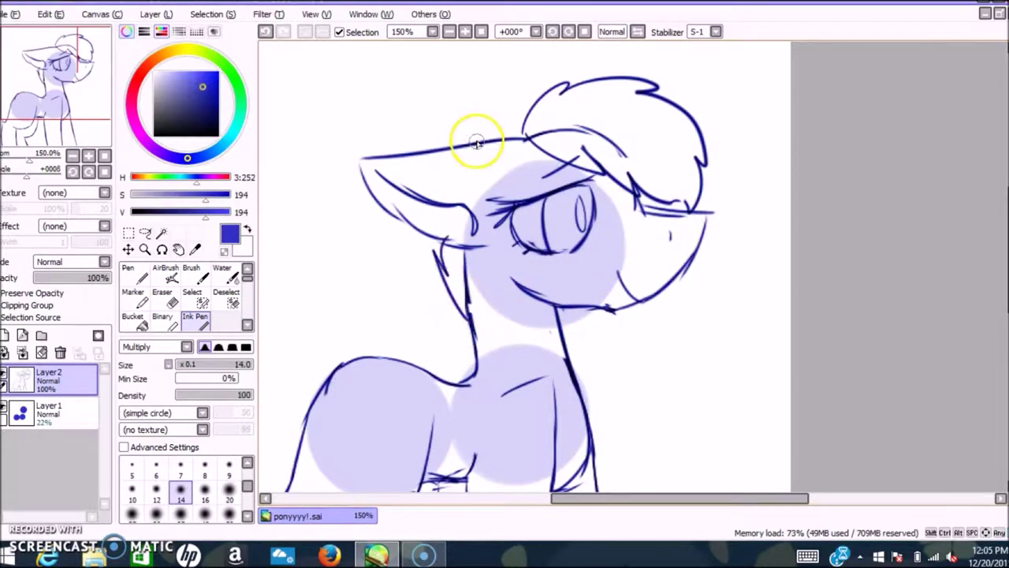
Sketch a small spiky tuft between the ear and the mane, clean up the overlapping mane line, and keep the drawing open.
left_click(166, 295)
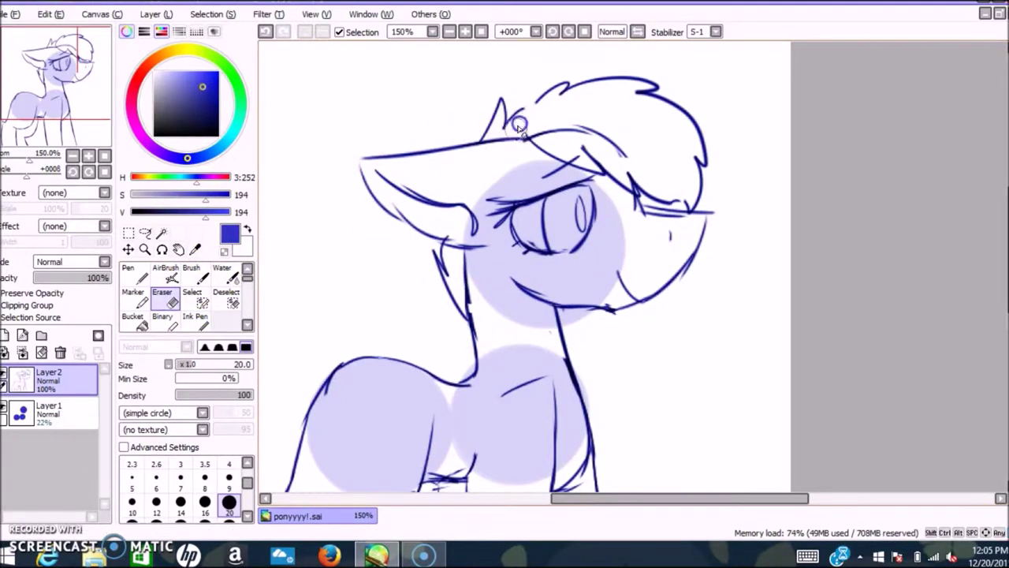
left_click(195, 319)
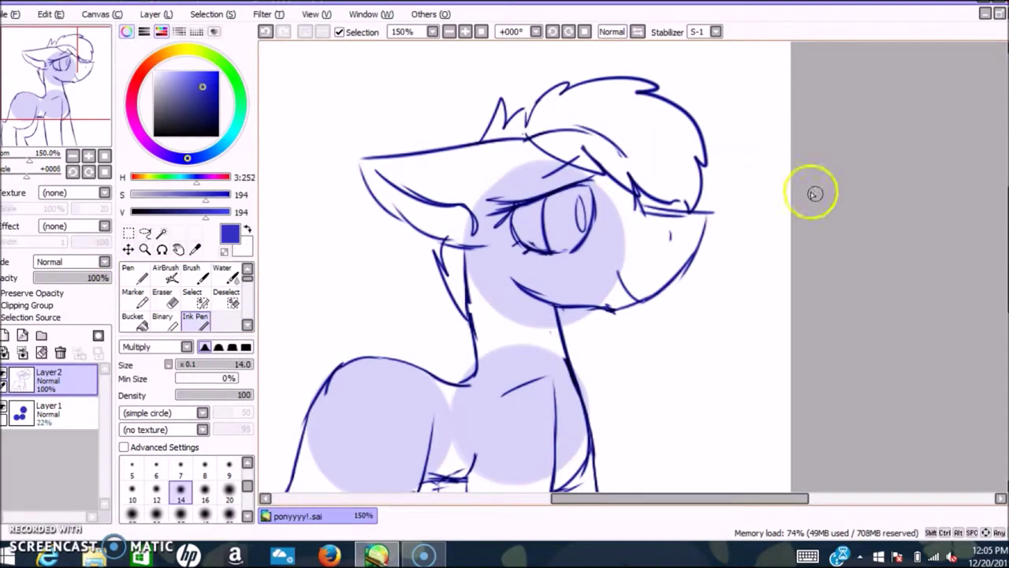
left_click_drag(617, 503, 569, 500)
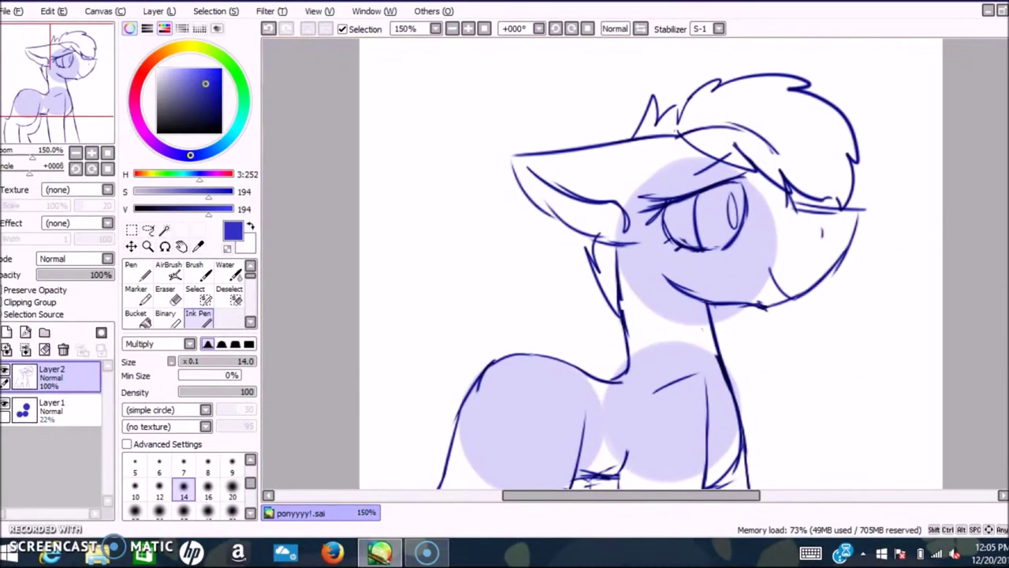
left_click(1008, 10)
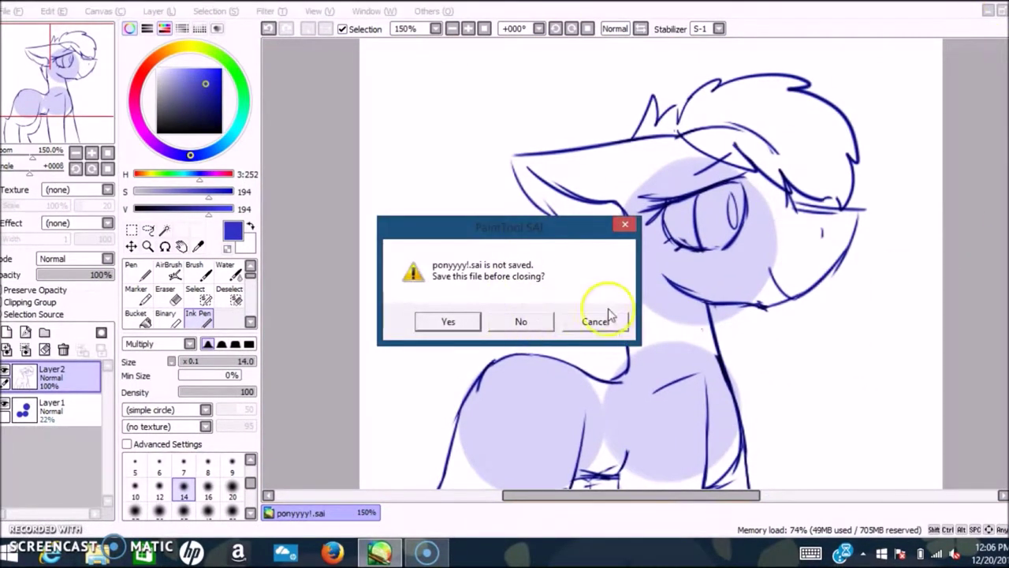
left_click(521, 322)
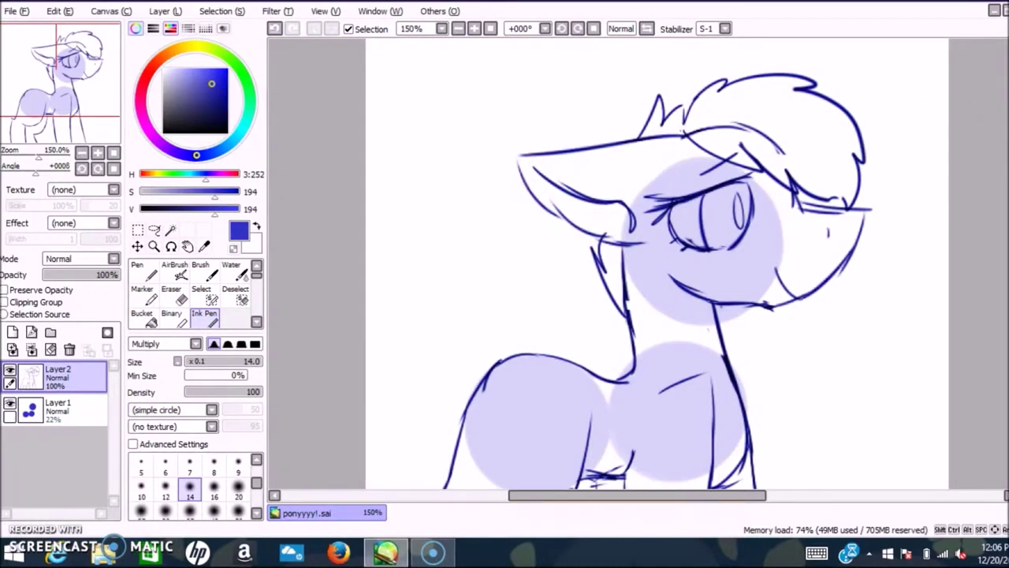
Sketch the pony's bushy, jagged-edged tail behind the hindquarters on Layer2.
scroll(478, 164, "down", 5)
mouse_move(511, 207)
left_mouse_down()
mouse_move(479, 149)
mouse_move(395, 153)
left_mouse_up()
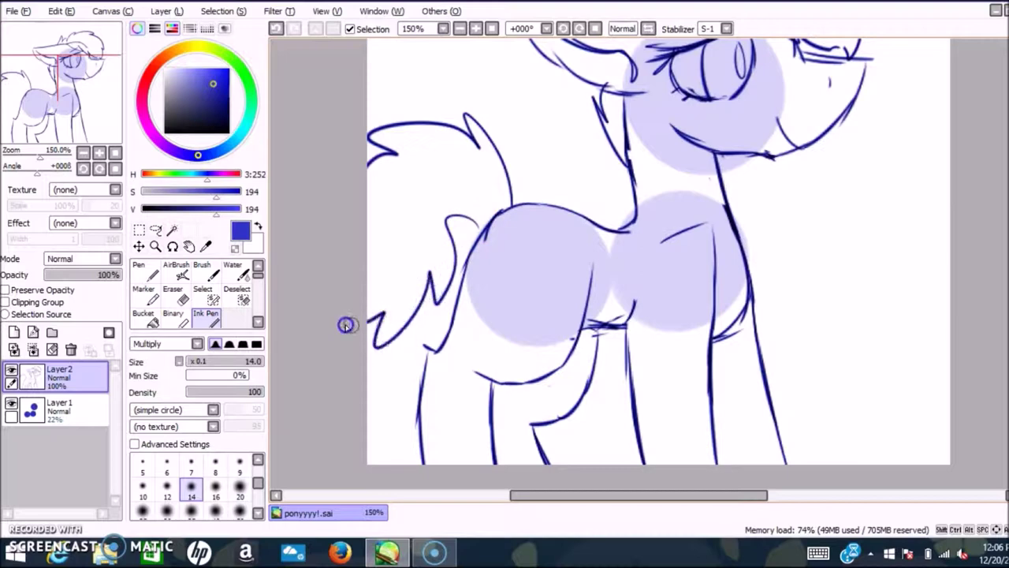
scroll(588, 288, "up", 4)
scroll(587, 287, "down", 4)
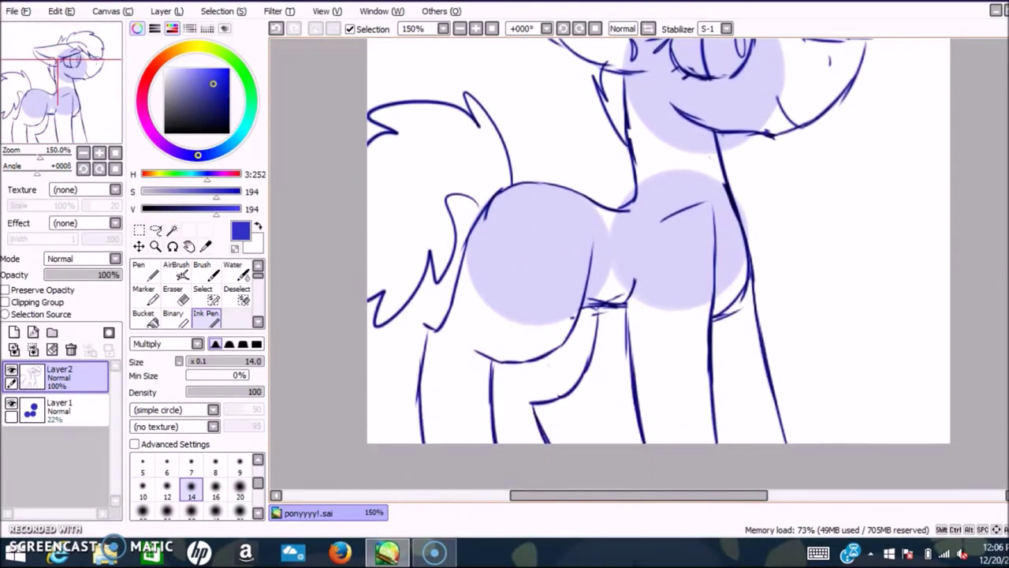
Sketch a flank mark of two cherries with stems and a leaf, surrounded by small bubbles, and undo the stray zigzag strokes.
scroll(587, 287, "up", 3)
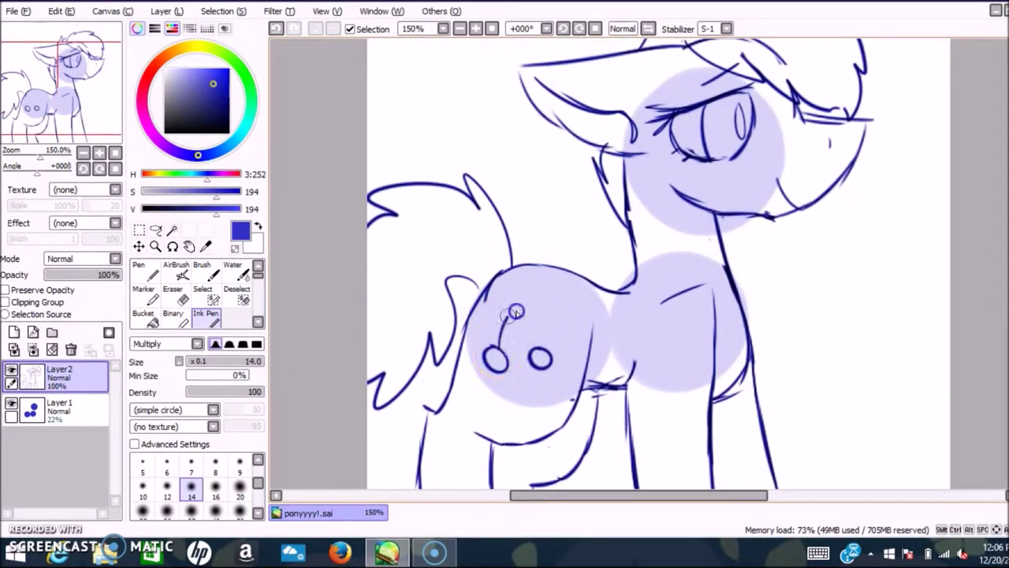
key("ctrl+z")
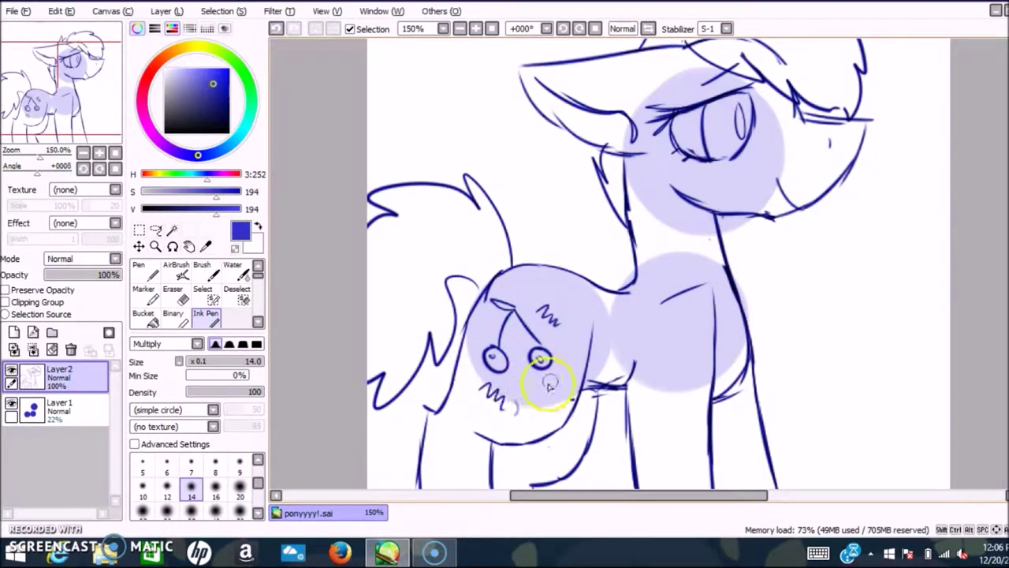
left_click(276, 32)
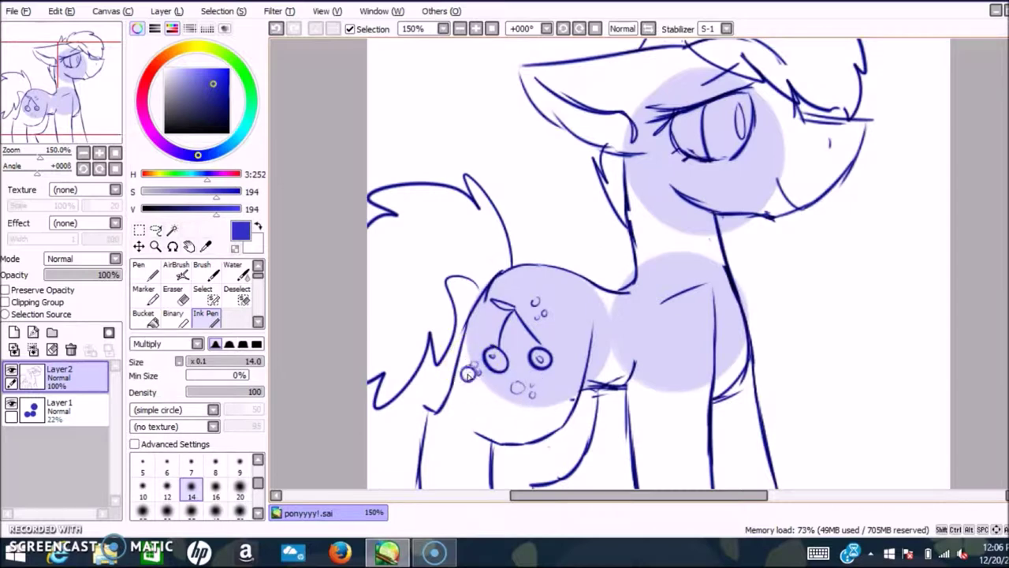
Fade the sketch on Layer2 to 31% opacity and hide the guide circles on Layer1.
left_click(76, 274)
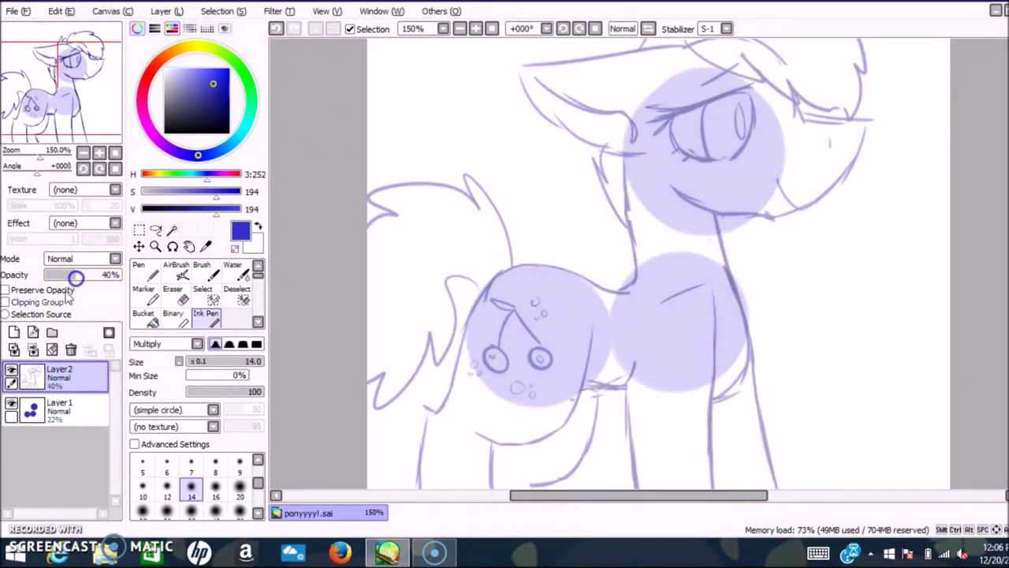
left_click(11, 406)
left_click(55, 275)
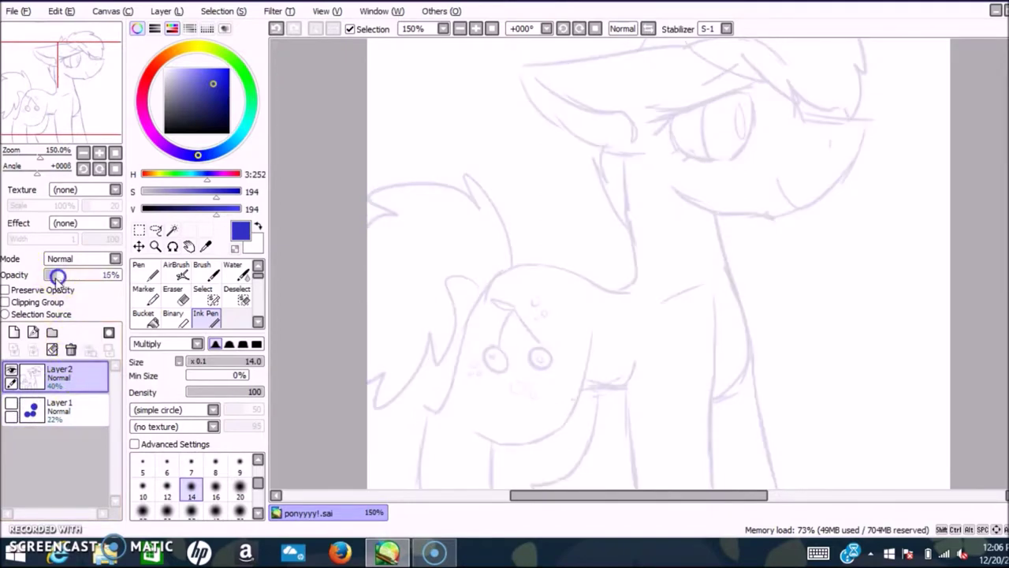
left_click(67, 275)
Add a new layer above the sketch and set the drawing colour to black.
left_click(14, 332)
left_click(144, 208)
left_click(202, 310)
Open CherryFizz.sai from the Camera Roll folder as a reference and return to the ponyyyy!.sai canvas.
left_click(18, 11)
left_click(35, 30)
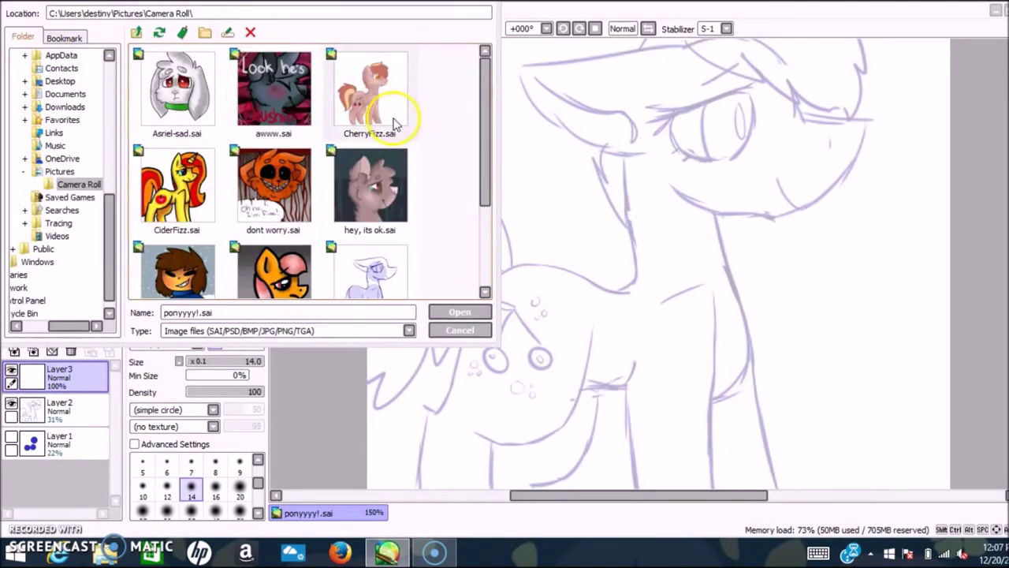
double_click(397, 131)
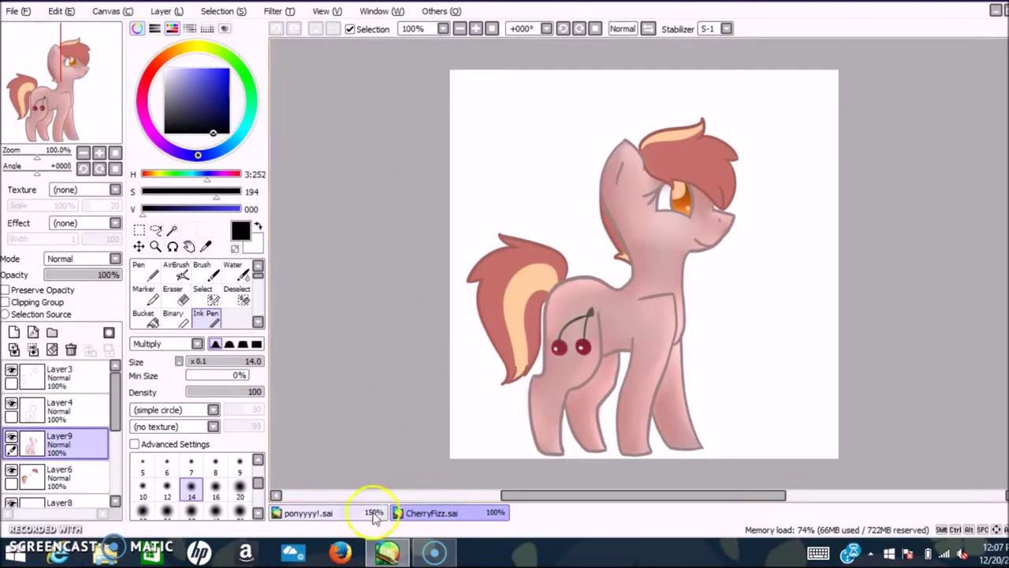
left_click(376, 514)
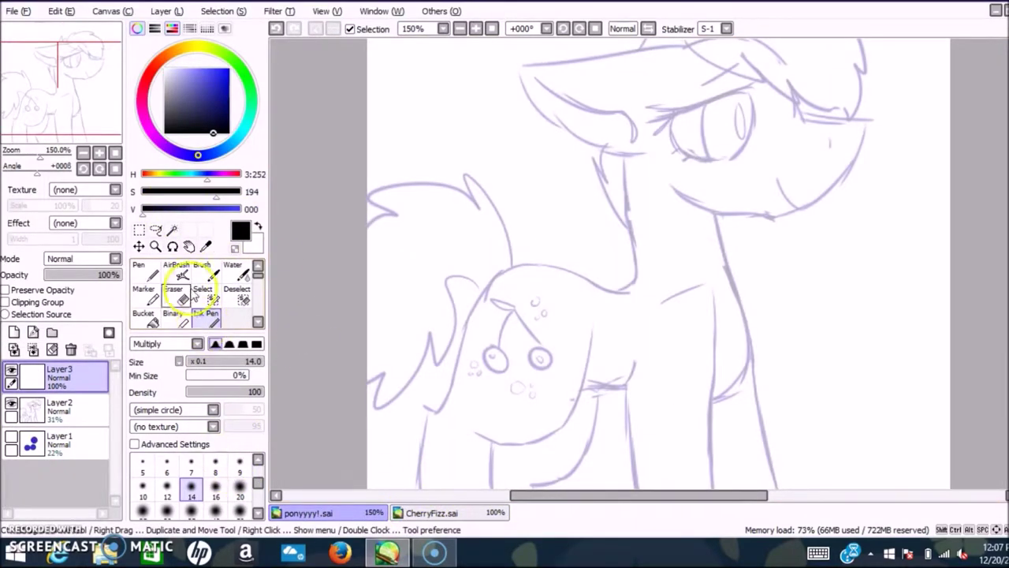
Set up the Pen for line art with size 16 and stabilizer S-3.
left_click(145, 272)
left_click(215, 462)
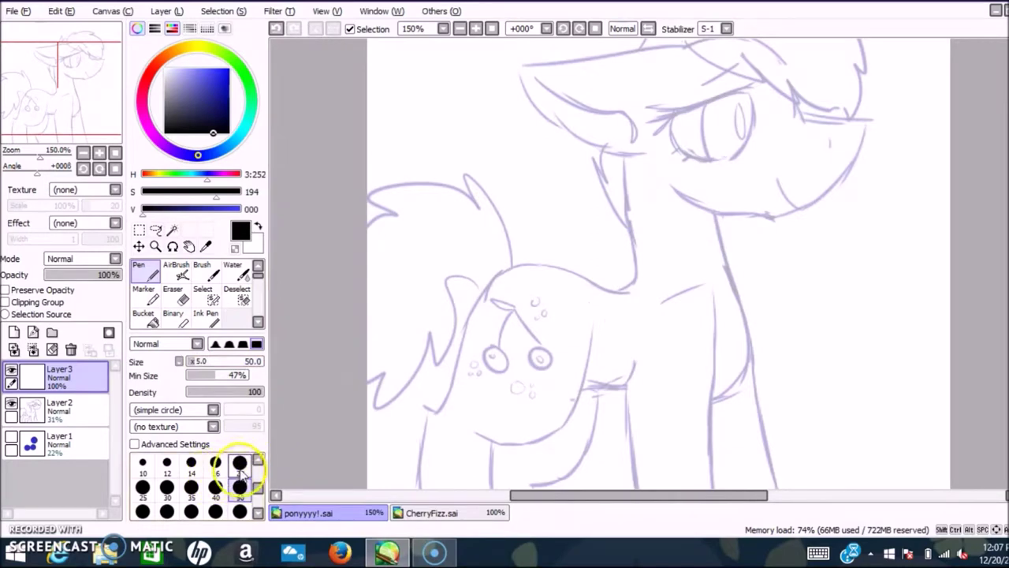
left_click(475, 29)
left_click(727, 29)
left_click(719, 247)
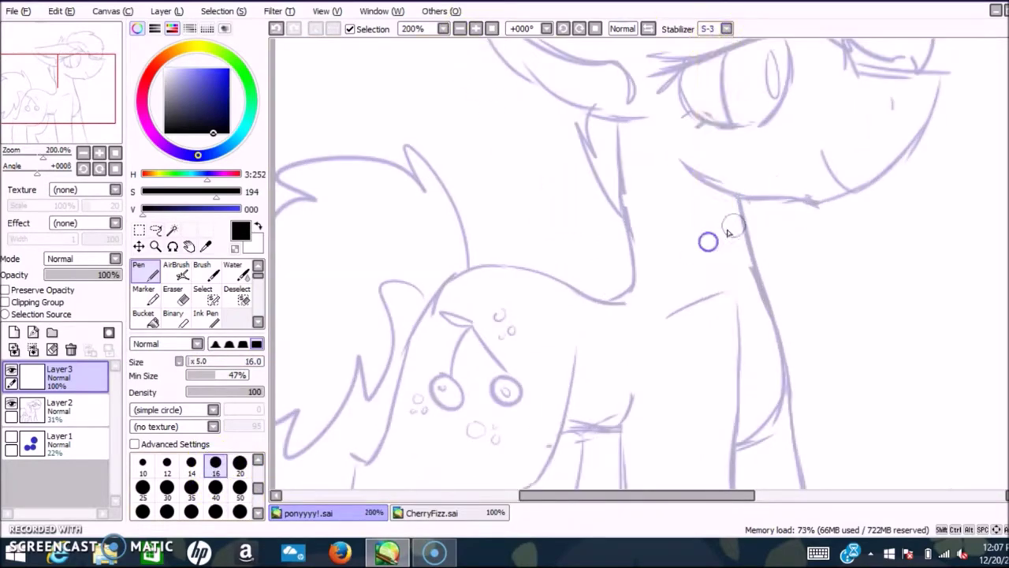
Test the Pen on the ear outline, set its minimum size to 25%, and undo the test strokes.
scroll(829, 191, "up", 3)
mouse_move(706, 144)
left_mouse_down()
mouse_move(495, 171)
mouse_move(474, 190)
mouse_move(647, 282)
left_mouse_up()
key("ctrl+z")
left_click(202, 374)
mouse_move(701, 141)
left_mouse_down()
mouse_move(495, 172)
mouse_move(591, 278)
mouse_move(564, 285)
left_mouse_up()
left_click(275, 29)
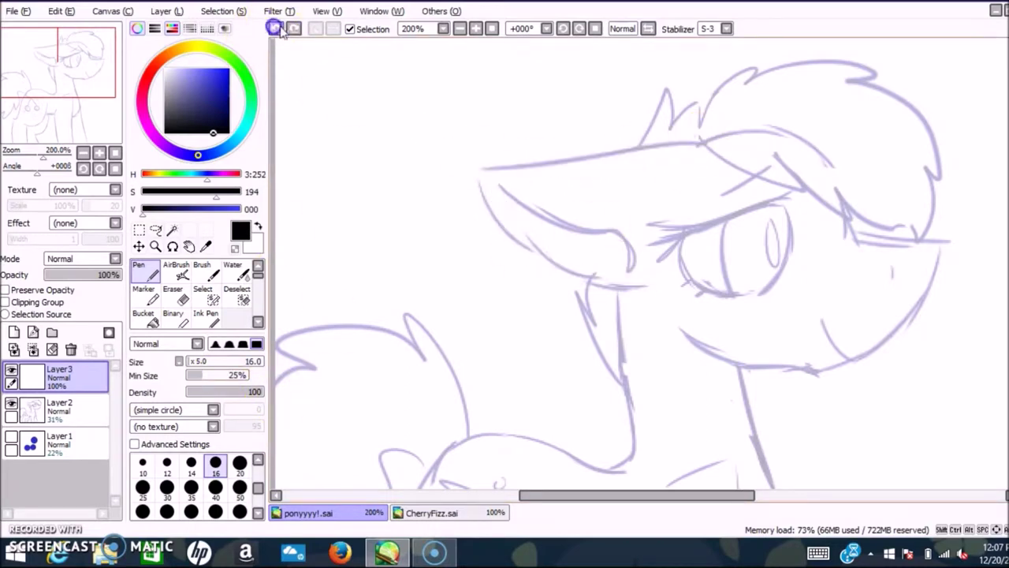
Set the Pen size to 14 and ink the ear with its inner fold, the muzzle, jaw and mouth.
left_click(191, 463)
mouse_move(700, 142)
left_mouse_down()
mouse_move(463, 161)
mouse_move(618, 290)
mouse_move(659, 278)
mouse_move(629, 239)
mouse_move(516, 190)
left_mouse_up()
mouse_move(847, 214)
left_mouse_down()
mouse_move(863, 236)
mouse_move(931, 234)
mouse_move(899, 324)
mouse_move(766, 365)
mouse_move(686, 344)
left_mouse_up()
left_click_drag(820, 318, 838, 365)
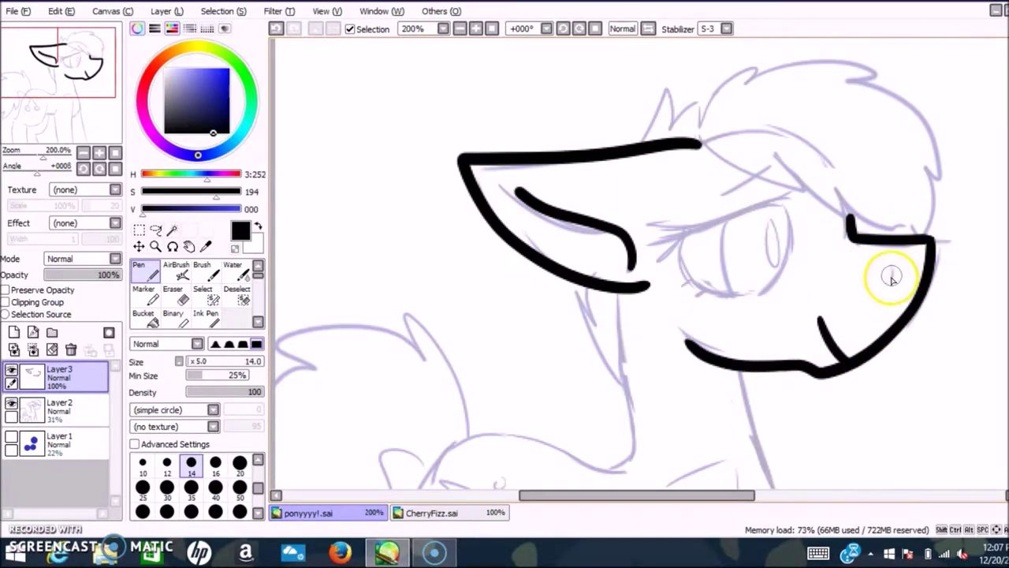
Ink the nostril, eye outline, lashes, iris, pupil and eyebrow, undoing strokes that stray from the sketch.
mouse_move(742, 208)
left_mouse_down()
mouse_move(784, 213)
mouse_move(656, 262)
mouse_move(664, 290)
left_mouse_up()
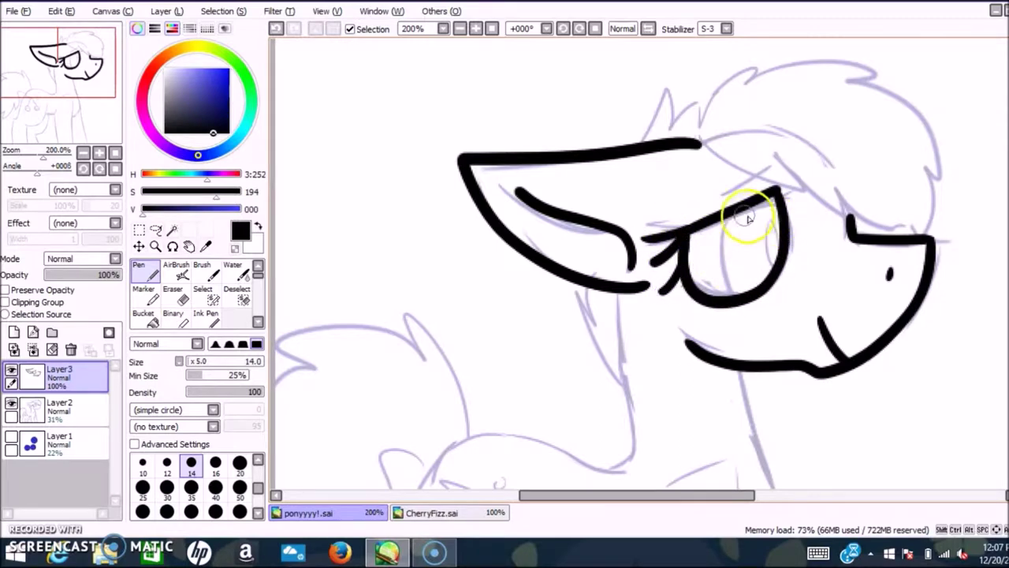
left_click(274, 30)
left_click_drag(684, 233, 660, 259)
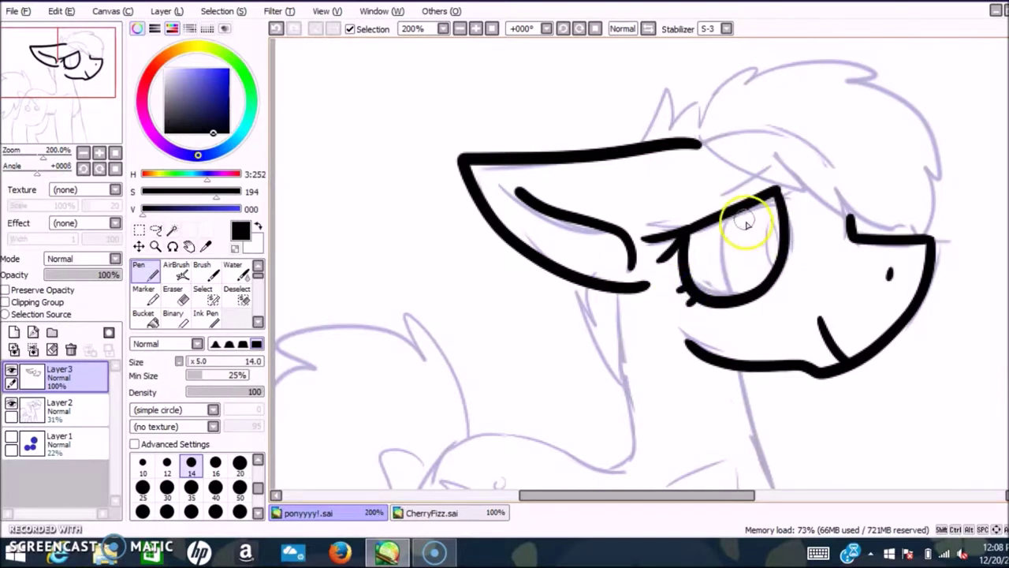
mouse_move(742, 288)
left_mouse_down()
mouse_move(780, 260)
mouse_move(759, 245)
mouse_move(767, 218)
mouse_move(759, 254)
mouse_move(774, 223)
left_mouse_up()
left_click(275, 28)
left_click(275, 29)
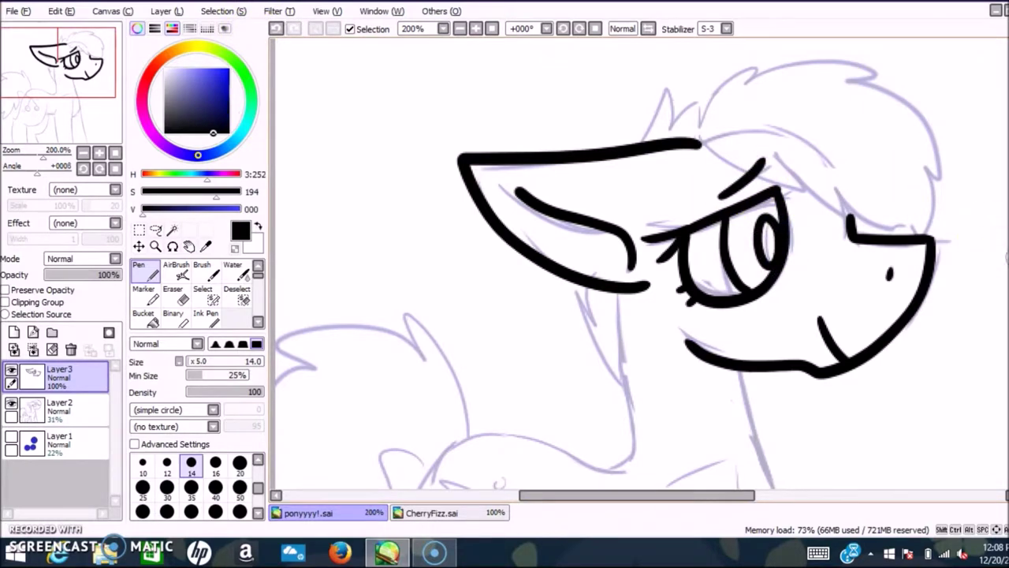
Try to ink the back of the neck and the back line down to the rump.
scroll(720, 199, "down", 4)
mouse_move(604, 133)
left_mouse_down()
mouse_move(623, 235)
mouse_move(563, 295)
mouse_move(453, 277)
left_mouse_up()
left_click(275, 28)
scroll(694, 169, "down", 2)
scroll(981, 261, "up", 2)
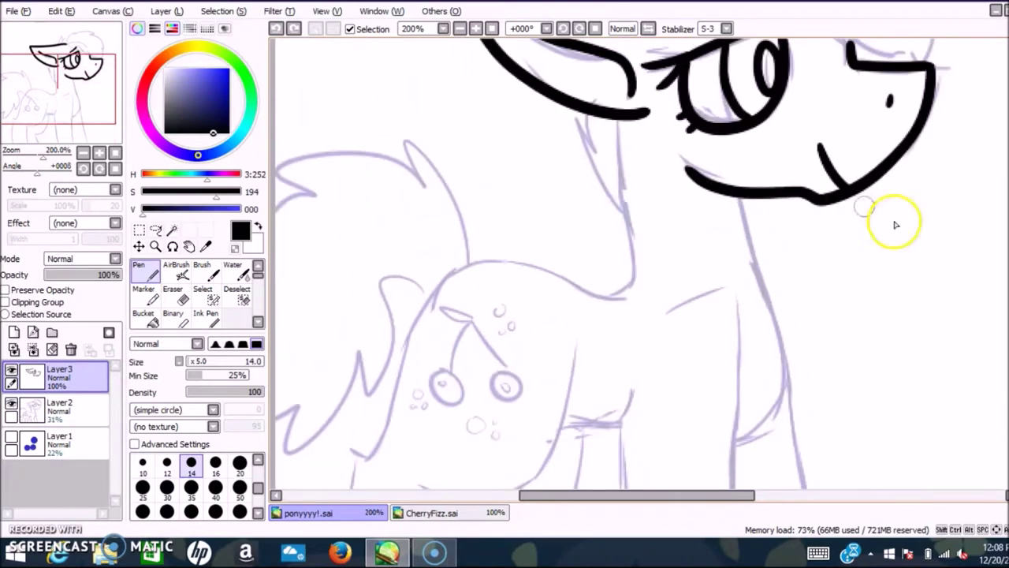
mouse_move(597, 111)
left_mouse_down()
mouse_move(610, 219)
mouse_move(605, 298)
mouse_move(486, 260)
mouse_move(449, 275)
left_mouse_up()
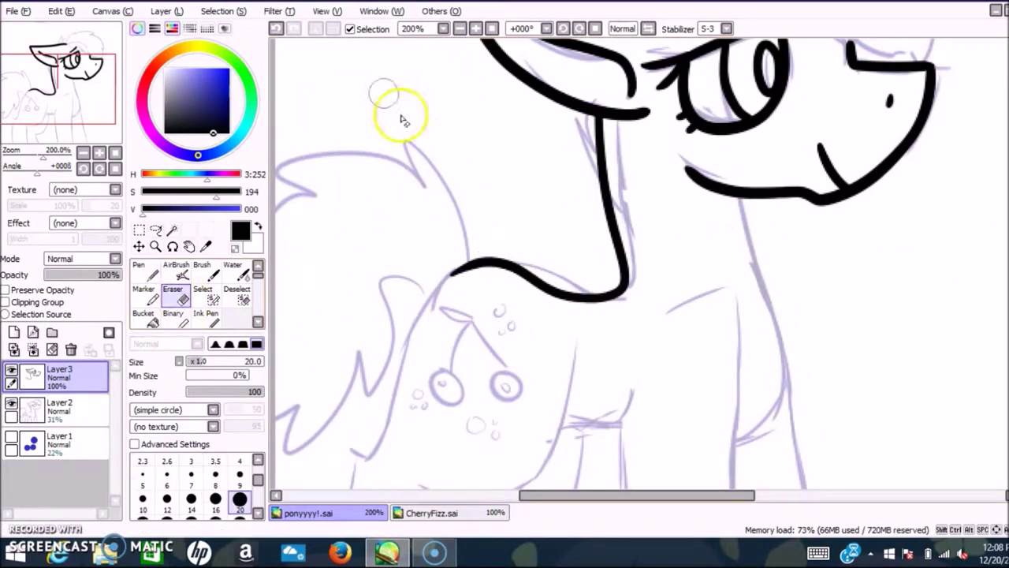
left_click(275, 28)
Rotate the canvas view to -45°, ink the neck and back line down to the rump, and reset the rotation.
left_click(579, 28)
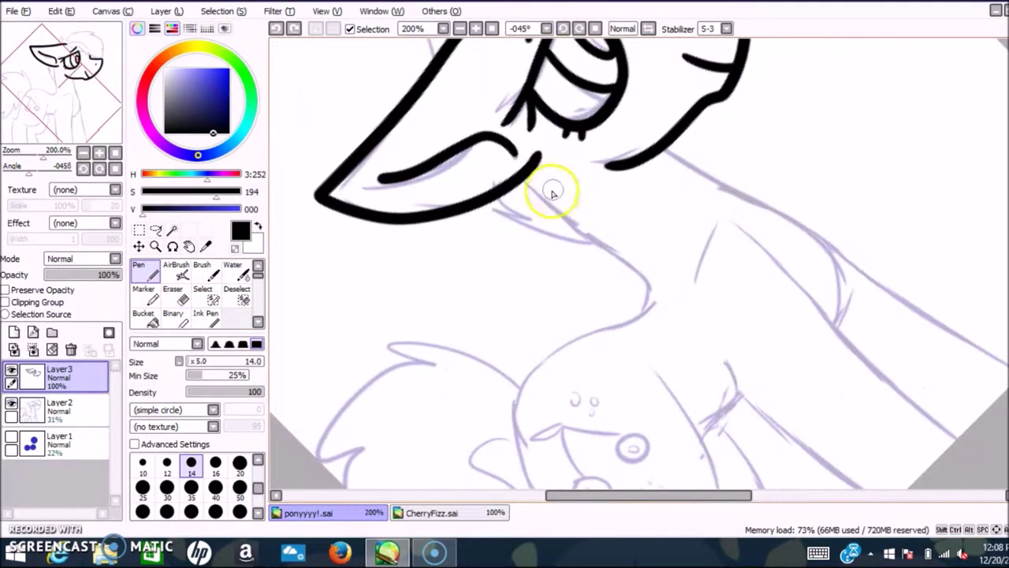
left_click_drag(513, 186, 587, 250)
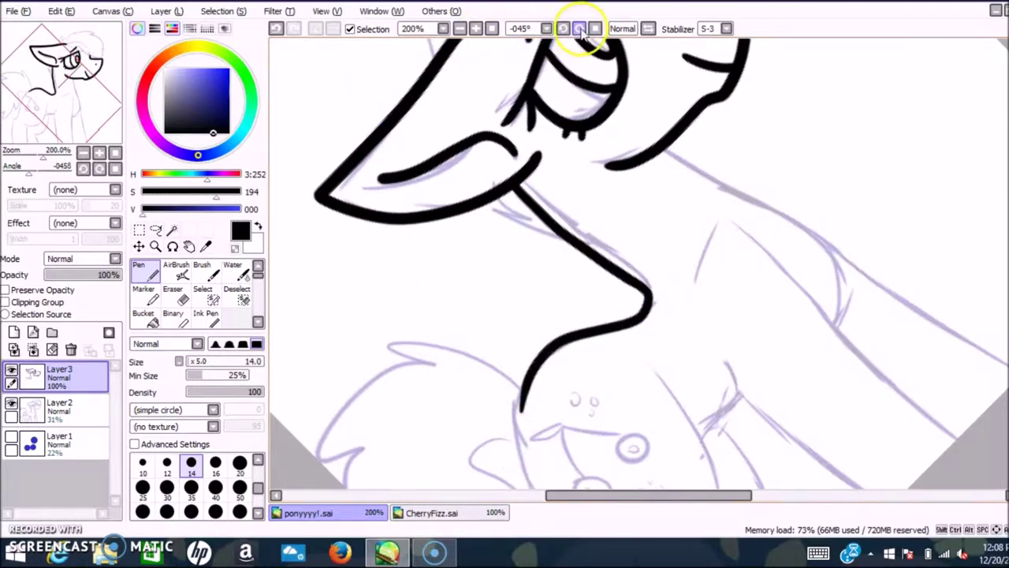
left_click(596, 28)
Ink the rump, thigh and near hind leg down to the canvas edge, redoing the leg's rear line.
scroll(981, 292, "down", 3)
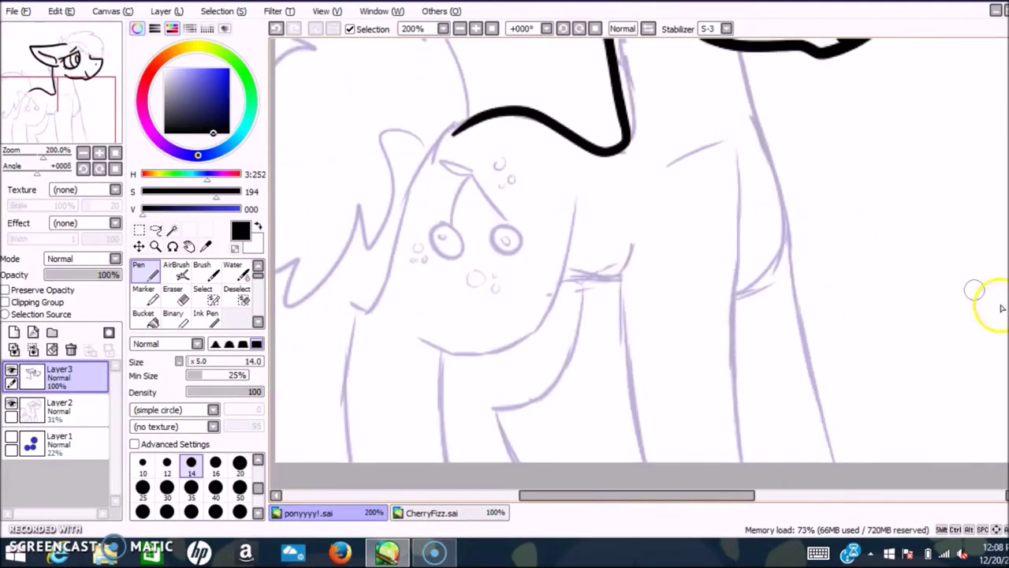
mouse_move(578, 196)
left_mouse_down()
mouse_move(431, 341)
mouse_move(450, 461)
left_mouse_up()
mouse_move(445, 125)
left_mouse_down()
mouse_move(351, 317)
mouse_move(328, 461)
left_mouse_up()
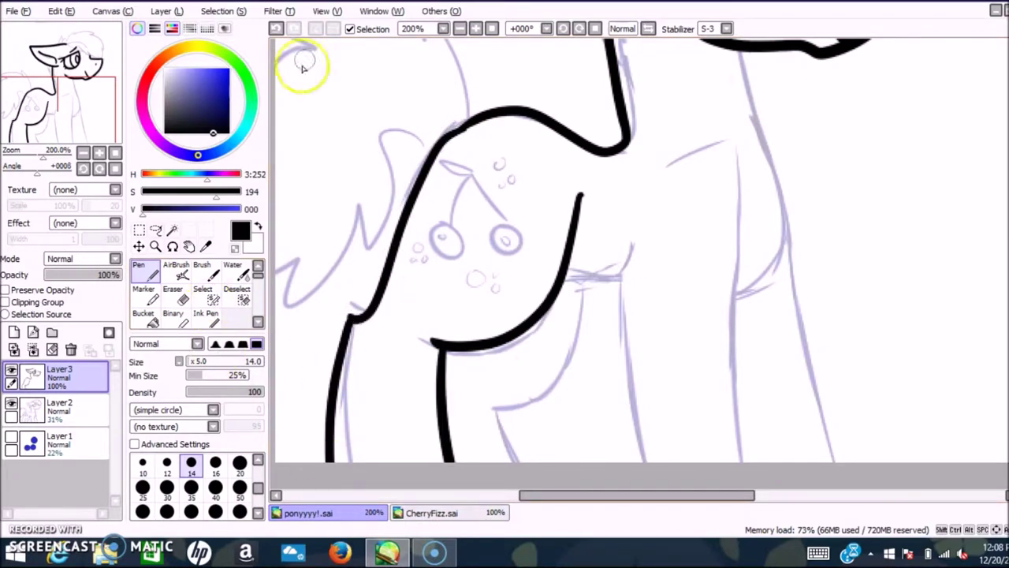
left_click(276, 29)
left_click_drag(350, 317, 332, 461)
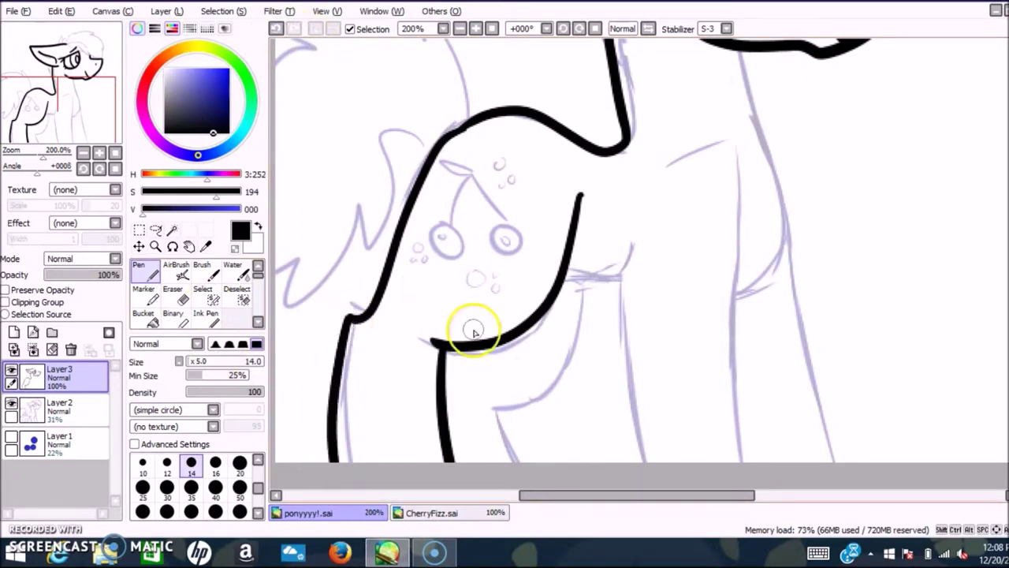
Erase the uneven joint between the back and rump lines and redraw it as a smooth curve.
left_click(177, 296)
left_click_drag(465, 123, 452, 146)
left_click(139, 270)
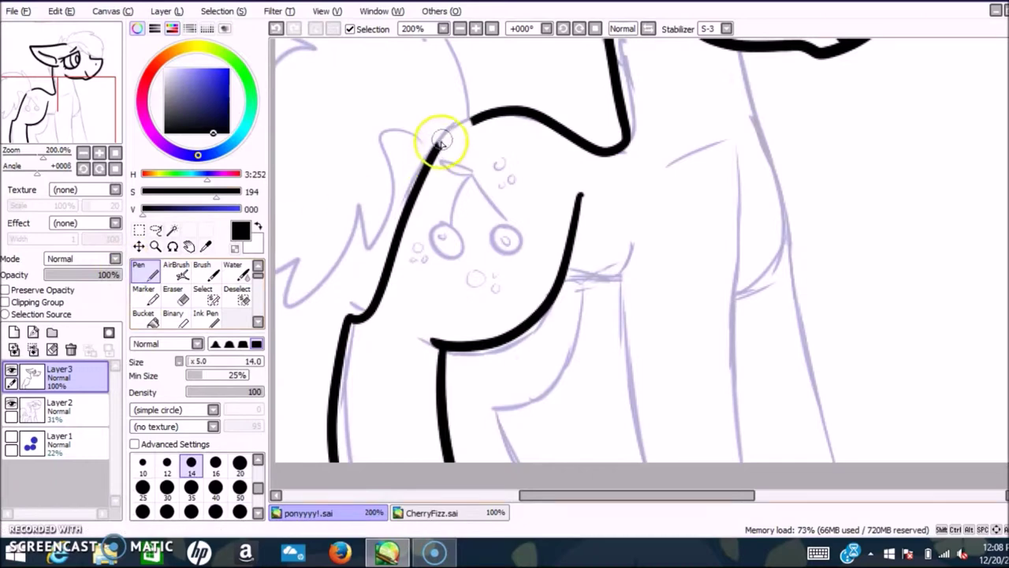
Replace the near hind leg's front line with one closer to the rear line, and clean up its joint with the thigh.
left_click(173, 295)
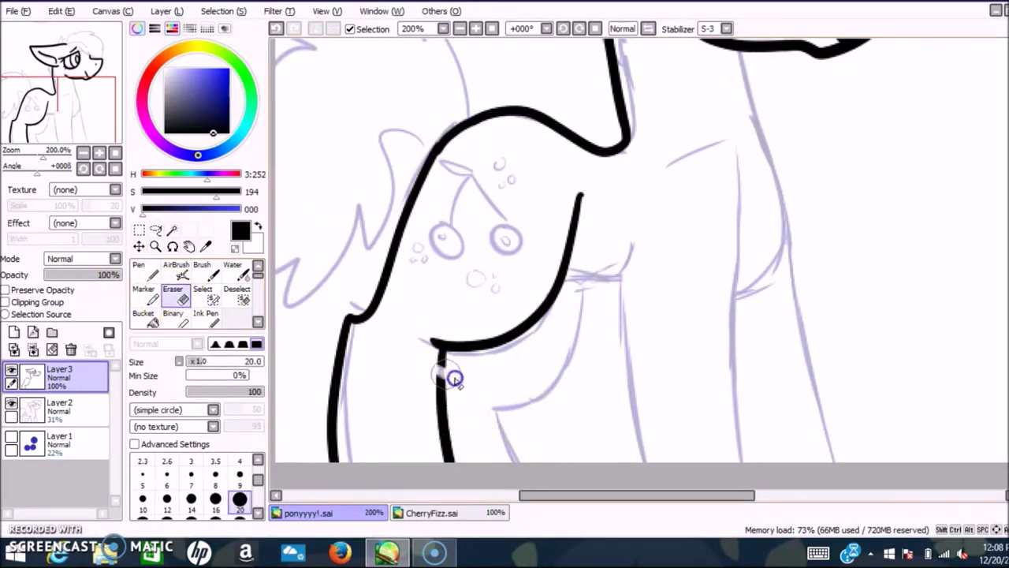
left_click_drag(433, 360, 422, 465)
left_click(140, 271)
left_click(276, 30)
left_click_drag(435, 340, 427, 494)
left_click(175, 297)
Try a shoulder and front leg stroke, undo it, and ink the far hind leg down to the canvas edge.
left_click(140, 270)
mouse_move(658, 169)
left_mouse_down()
mouse_move(710, 144)
mouse_move(759, 478)
left_mouse_up()
left_click(276, 30)
mouse_move(585, 280)
left_mouse_down()
mouse_move(580, 328)
mouse_move(507, 444)
mouse_move(517, 462)
left_mouse_up()
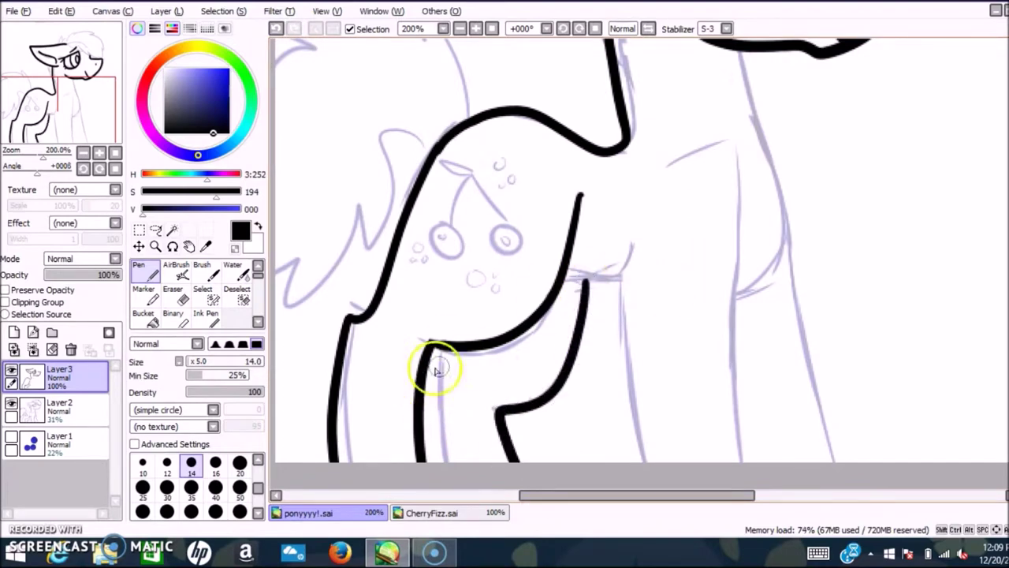
Ink the shoulder and near front leg, the chest curve, and the belly line joining the thigh to the front leg.
mouse_move(653, 167)
left_mouse_down()
mouse_move(742, 155)
mouse_move(750, 461)
left_mouse_up()
mouse_move(631, 239)
left_mouse_down()
mouse_move(609, 269)
mouse_move(637, 461)
left_mouse_up()
mouse_move(737, 47)
left_mouse_down()
mouse_move(778, 235)
mouse_move(737, 310)
left_mouse_up()
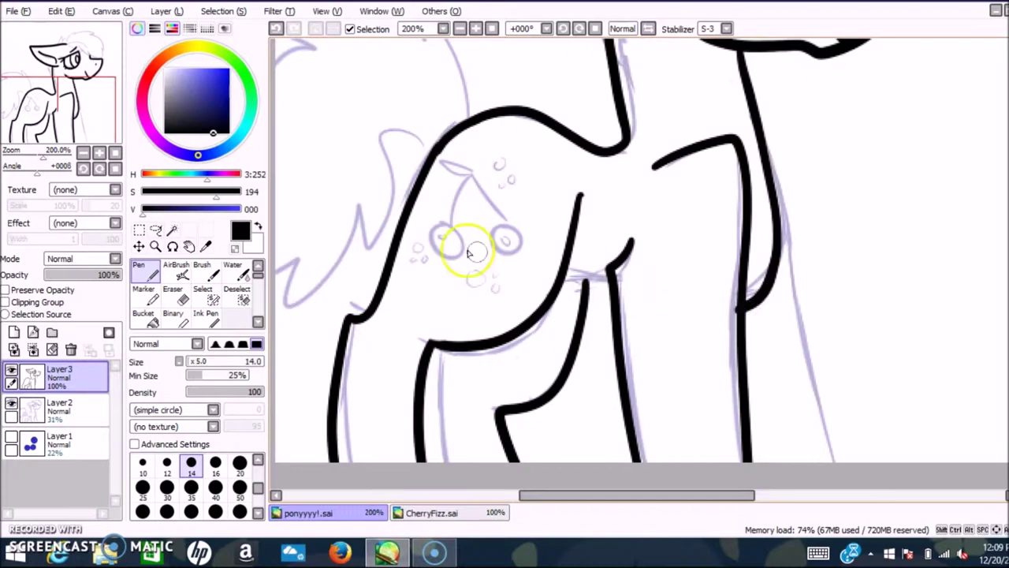
left_click(586, 276)
Undo the chest line and redraw it from the jaw to the front leg with a fuller curve along the sketch.
left_click(175, 295)
left_click(738, 312)
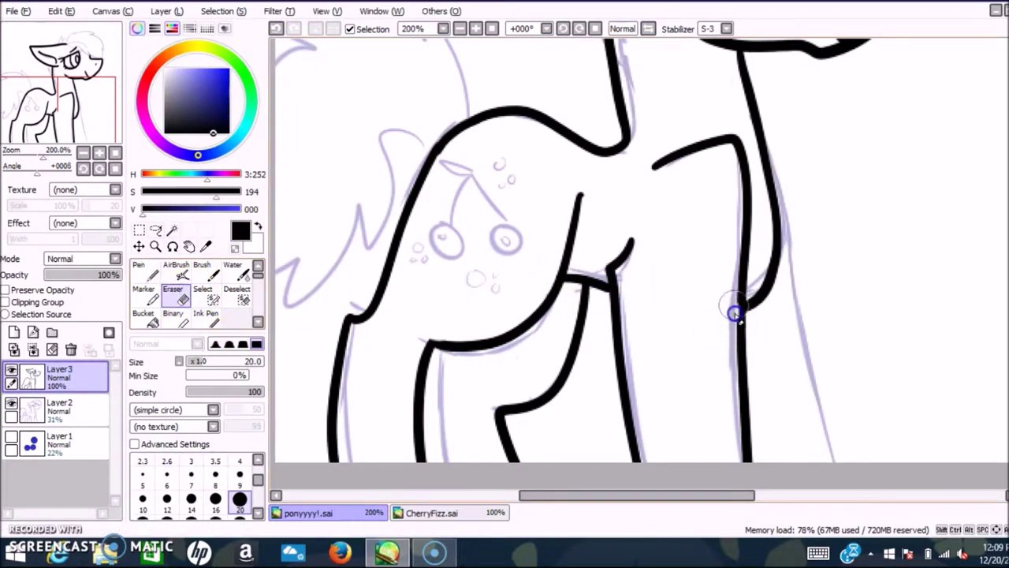
left_click(276, 28)
left_click(146, 272)
mouse_move(738, 47)
left_mouse_down()
mouse_move(772, 146)
mouse_move(770, 279)
mouse_move(744, 293)
left_mouse_up()
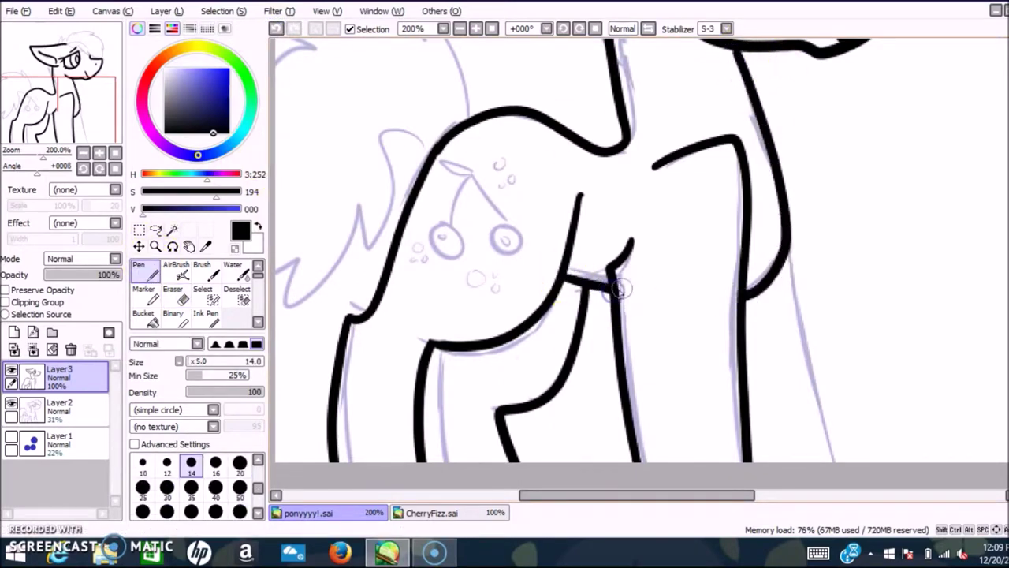
Ink the far front leg down to the canvas edge and check the line art with the sketch layer temporarily hidden.
left_click_drag(783, 263, 820, 461)
left_click_drag(1007, 320, 1007, 238)
left_click(12, 403)
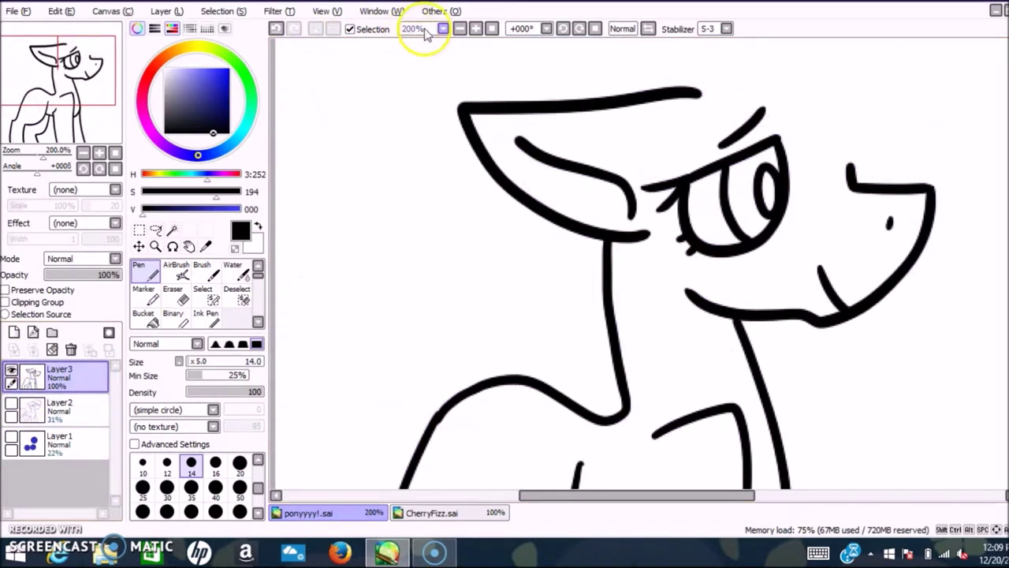
left_click(460, 29)
left_click(460, 29)
left_click(460, 28)
left_click(475, 29)
left_click(11, 403)
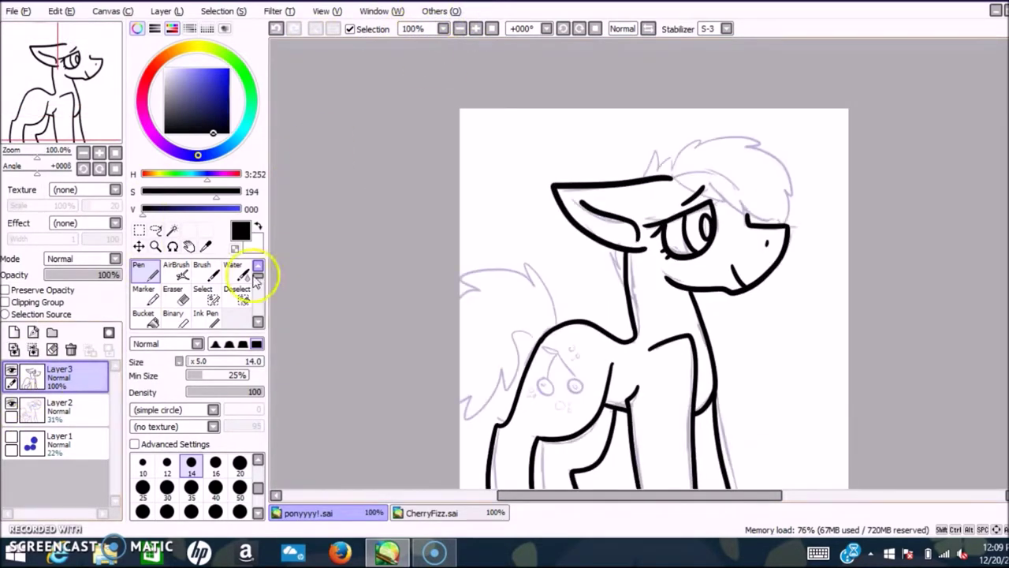
Erase the near front leg's rear line and redraw it from the elbow to the canvas edge.
scroll(655, 276, "down", 3)
left_click(173, 293)
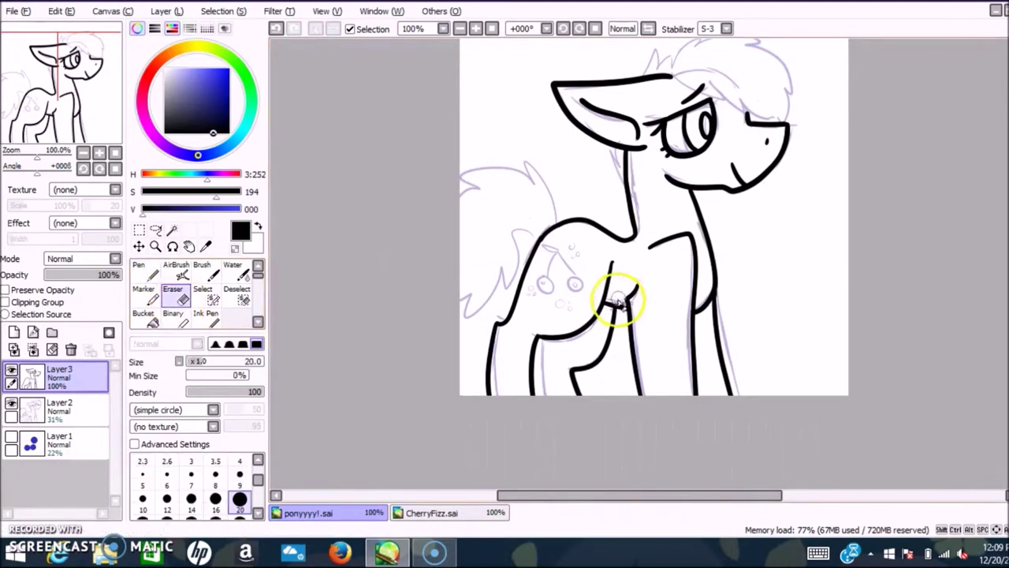
left_click_drag(630, 333, 640, 410)
left_click(145, 271)
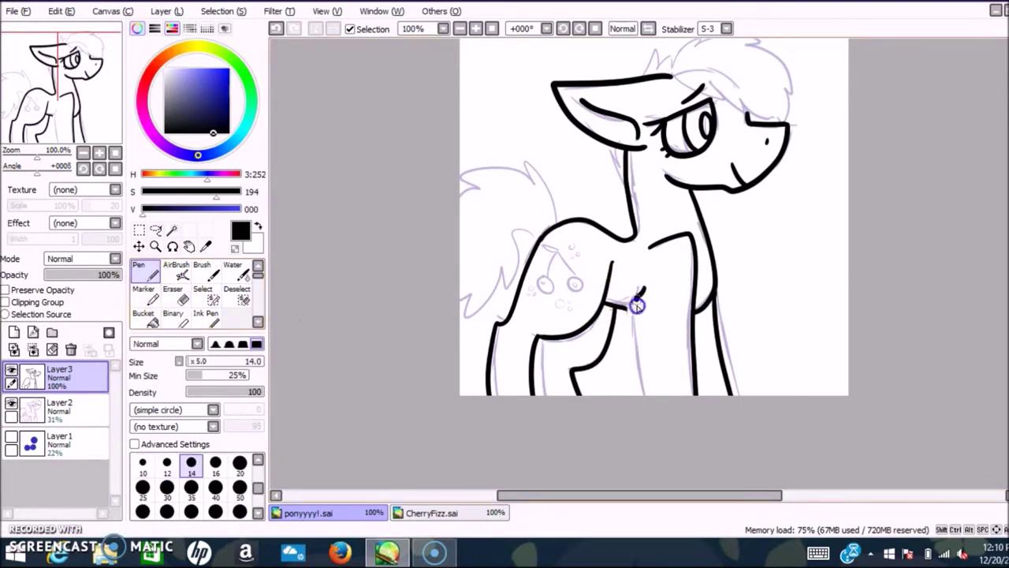
Undo the rough belly strokes and redraw the belly line cleanly from the thigh to the near front leg.
left_click(476, 29)
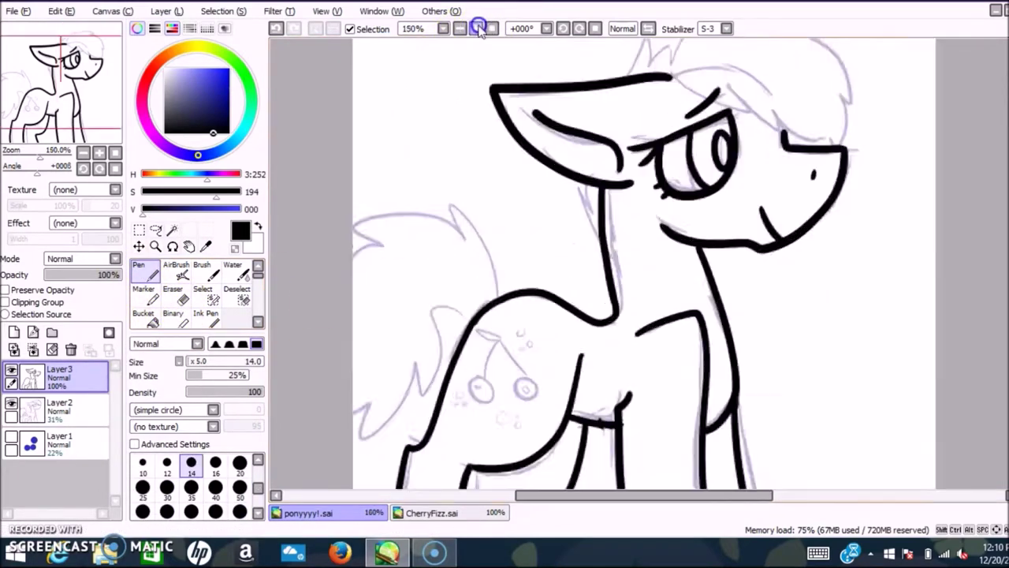
left_click(477, 29)
left_click(477, 28)
scroll(638, 263, "down", 4)
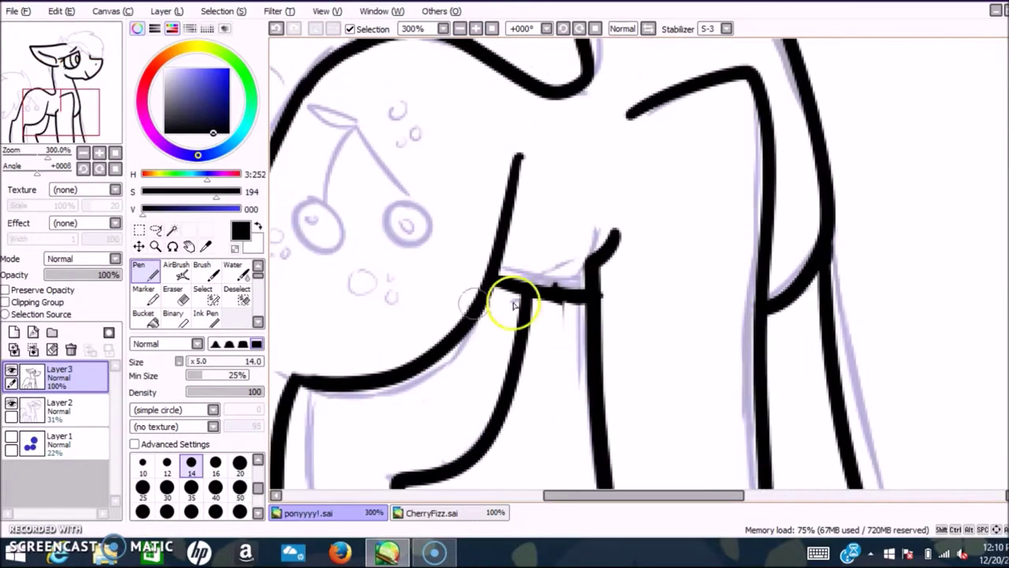
left_click(276, 31)
left_click(278, 30)
mouse_move(555, 296)
left_mouse_down()
mouse_move(592, 302)
mouse_move(554, 327)
mouse_move(558, 349)
mouse_move(572, 299)
left_mouse_up()
left_click(178, 301)
left_click(147, 272)
left_click_drag(509, 283, 573, 297)
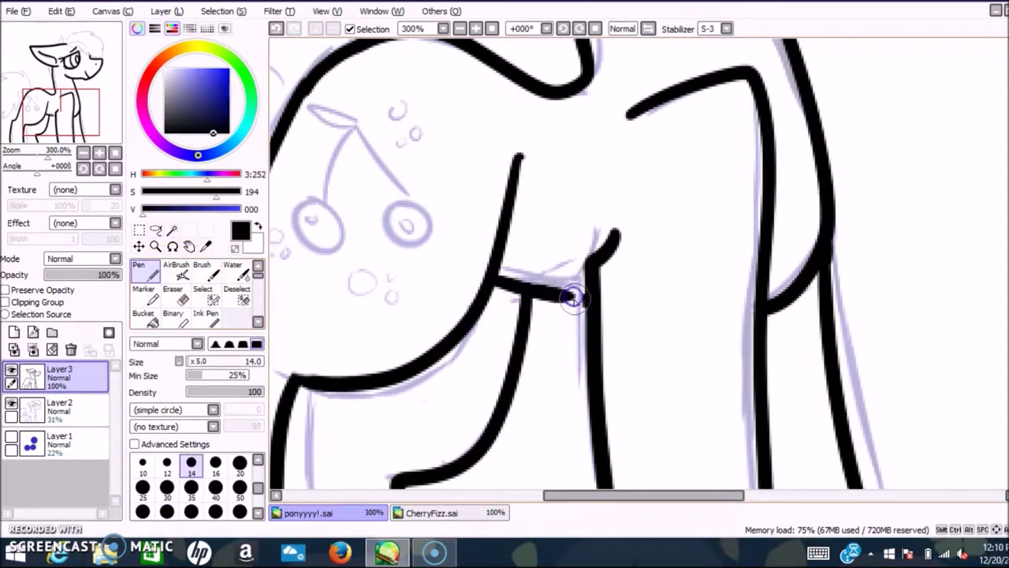
key("ctrl+z")
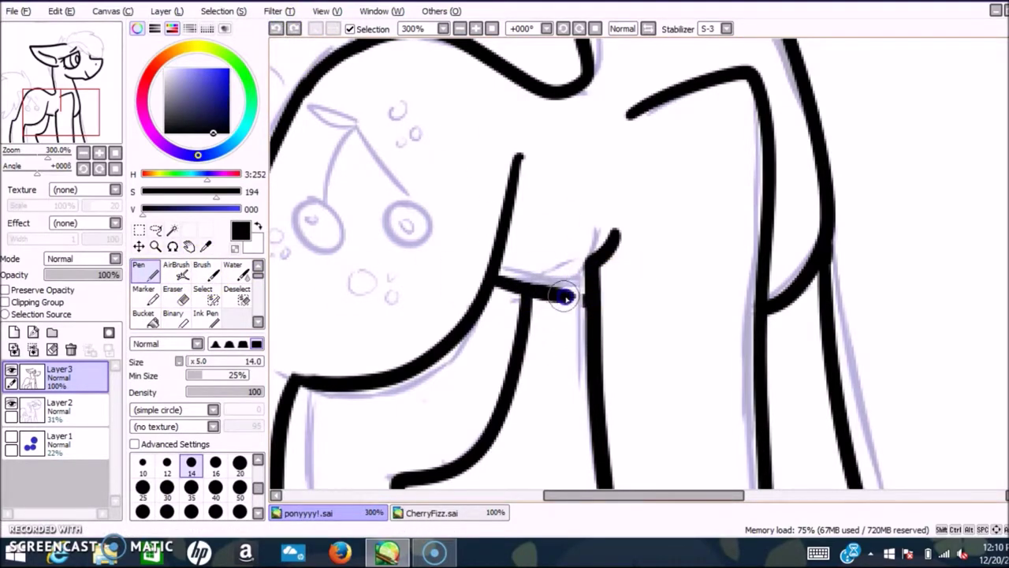
Fill the eye's pupil with black using the Bucket, and return to the Pen.
left_click(460, 28)
left_click(460, 28)
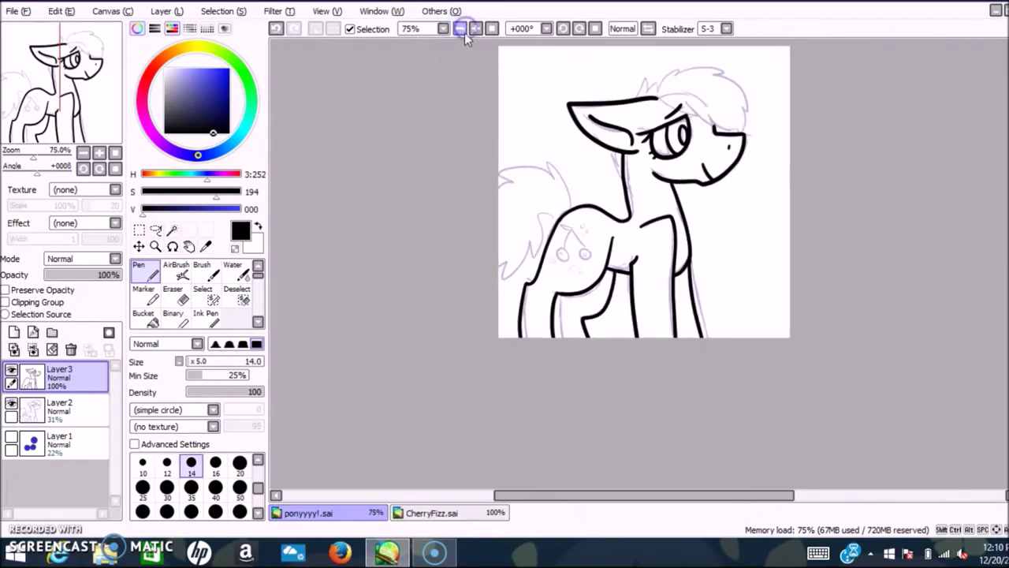
left_click(143, 317)
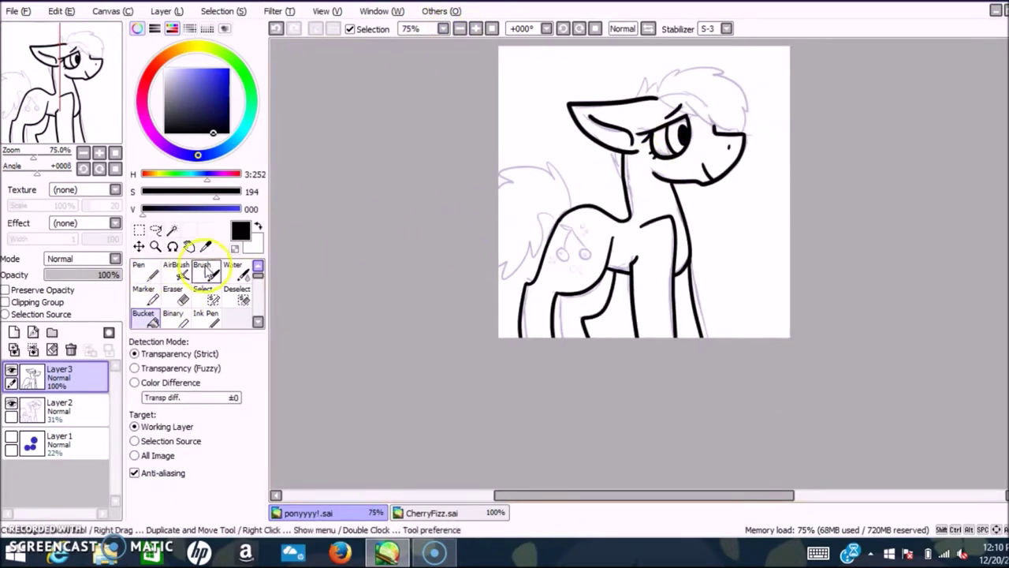
left_click(144, 271)
Add a new layer above the line art, try a mane outline along the sketch, and undo it.
left_click(475, 29)
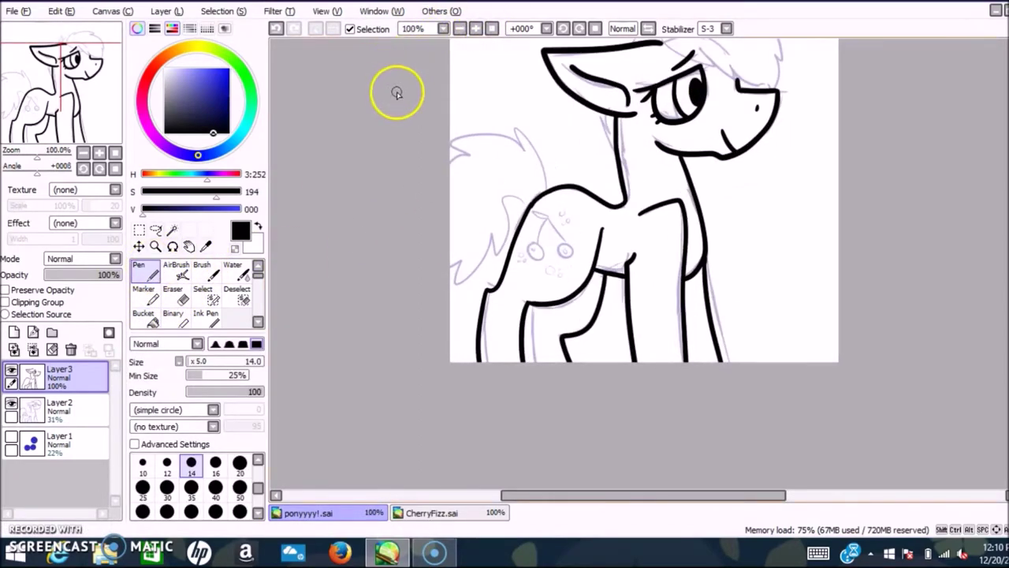
left_click(13, 332)
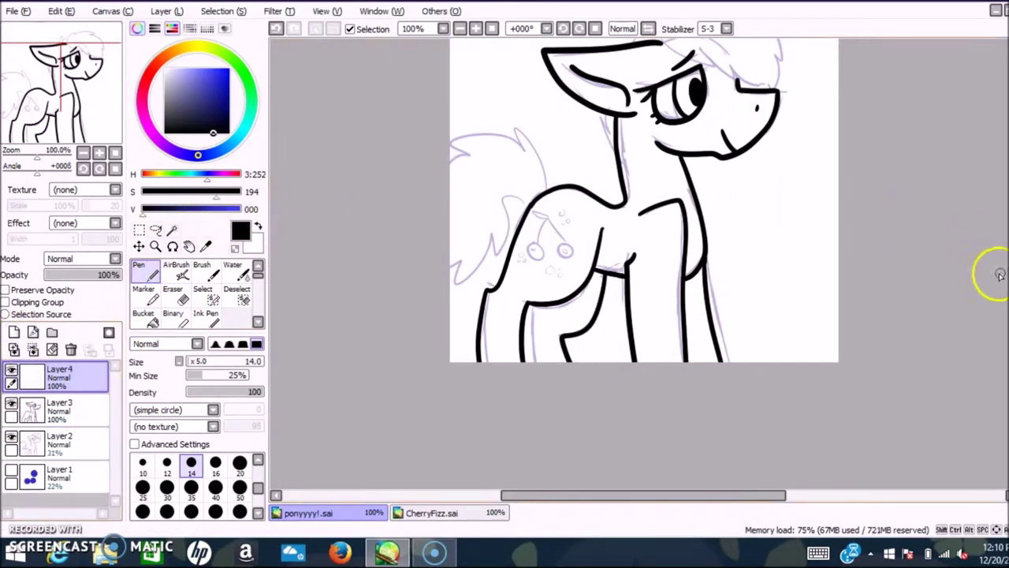
scroll(1000, 275, "up", 3)
left_click(475, 28)
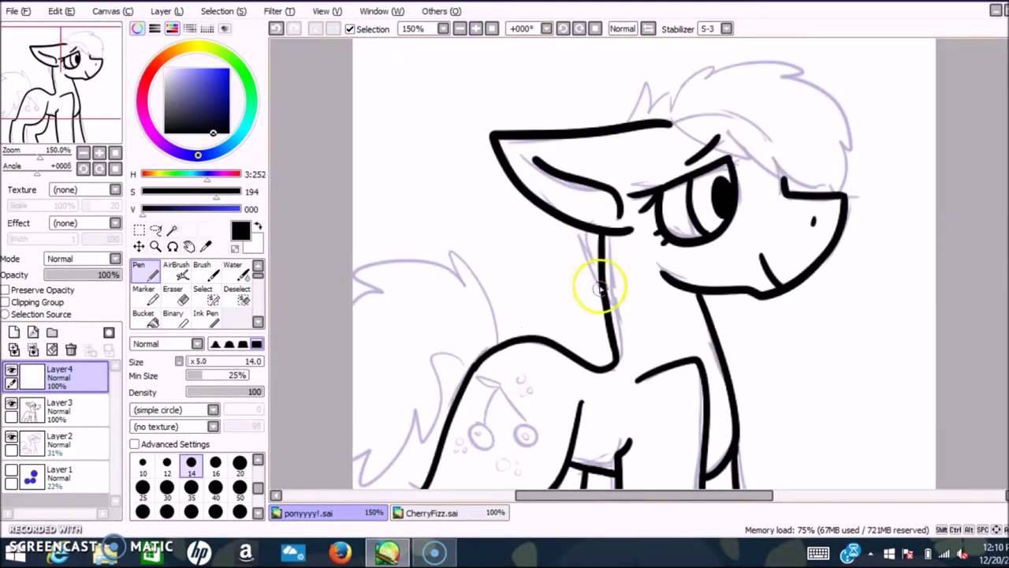
left_click_drag(631, 122, 655, 79)
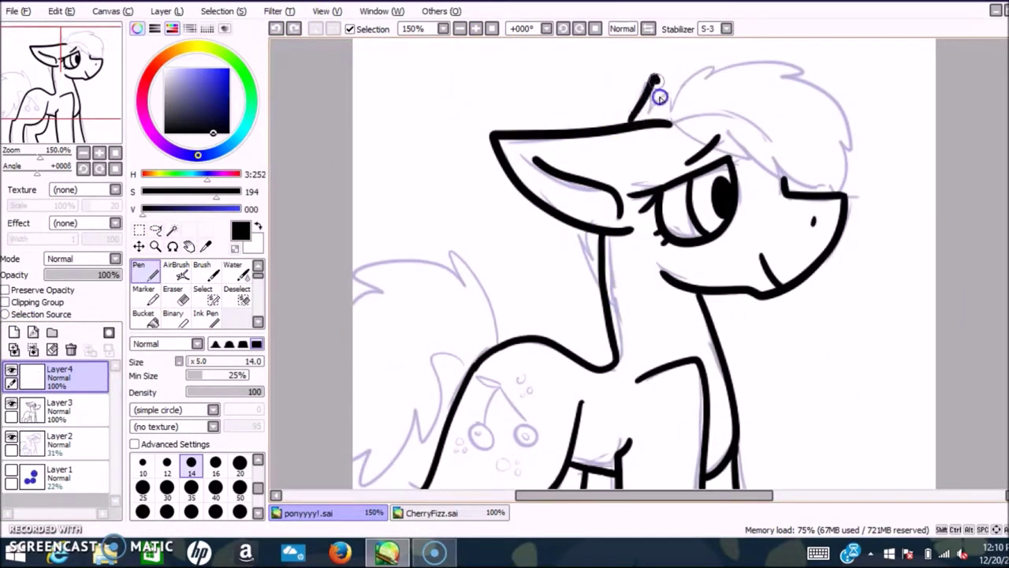
mouse_move(741, 63)
left_mouse_down()
mouse_move(834, 94)
mouse_move(817, 90)
left_mouse_up()
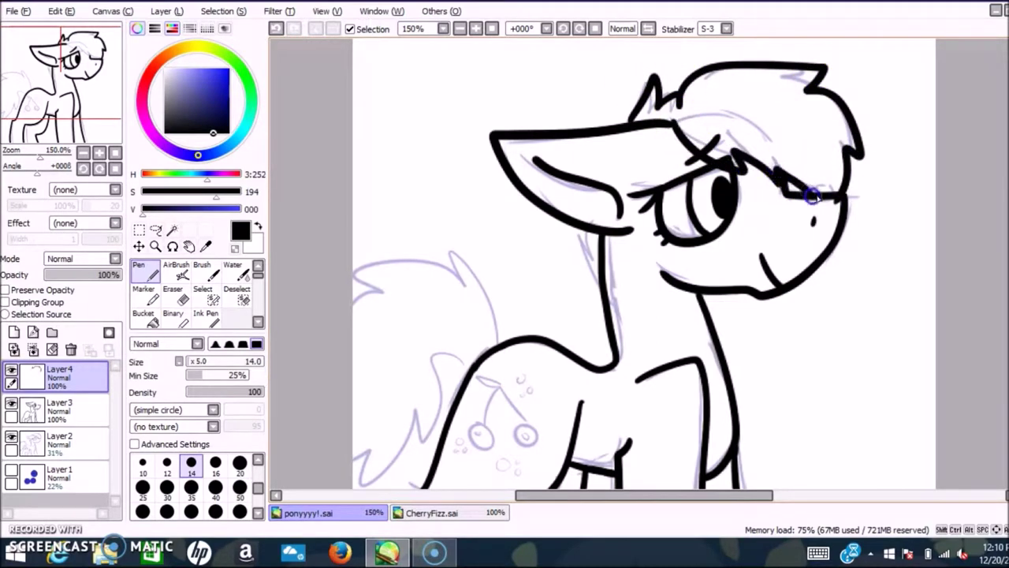
left_click(276, 29)
left_click(276, 30)
Try inking the mane with a long pointed forelock and with a rounder, fuller outline, and undo both versions.
mouse_move(630, 121)
left_mouse_down()
mouse_move(643, 74)
mouse_move(838, 136)
left_mouse_up()
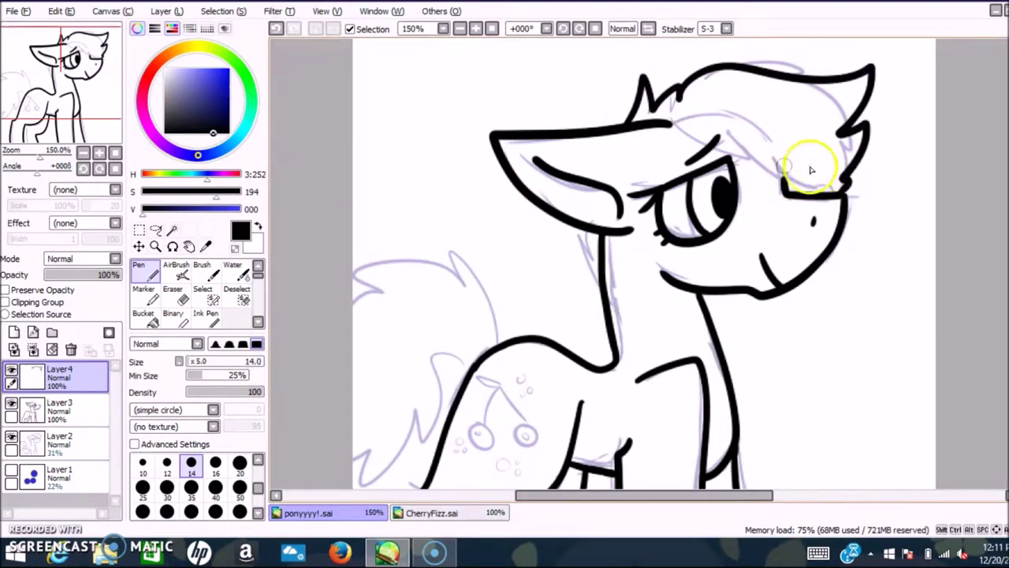
left_click(173, 293)
left_click(142, 270)
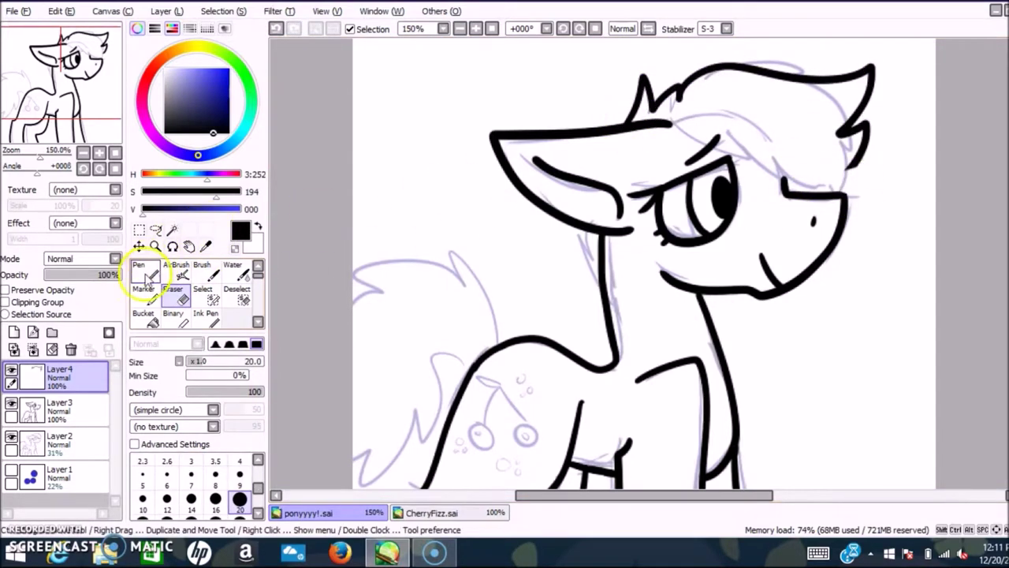
left_click(671, 122)
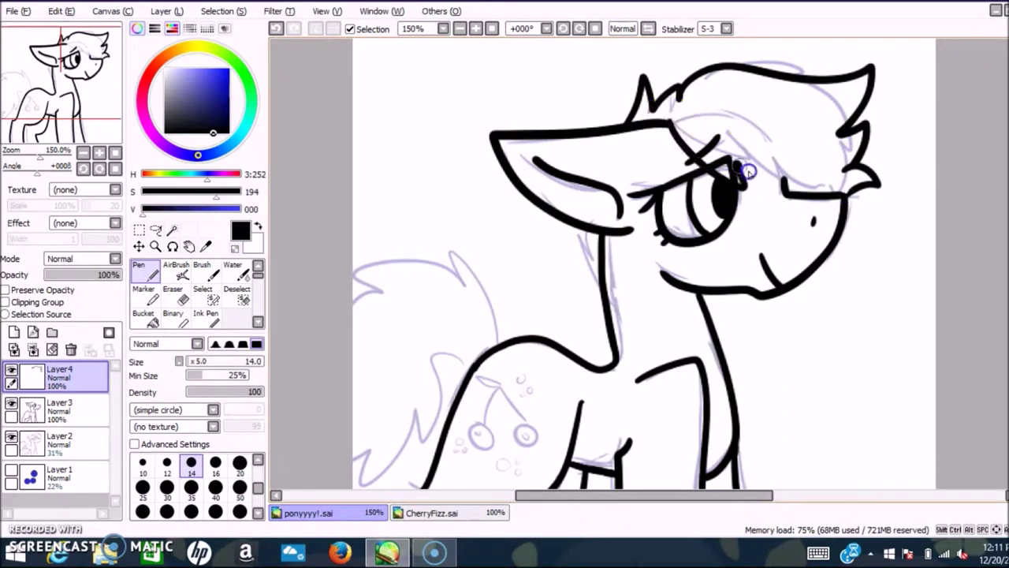
left_click(277, 27)
left_click(277, 27)
left_click(277, 27)
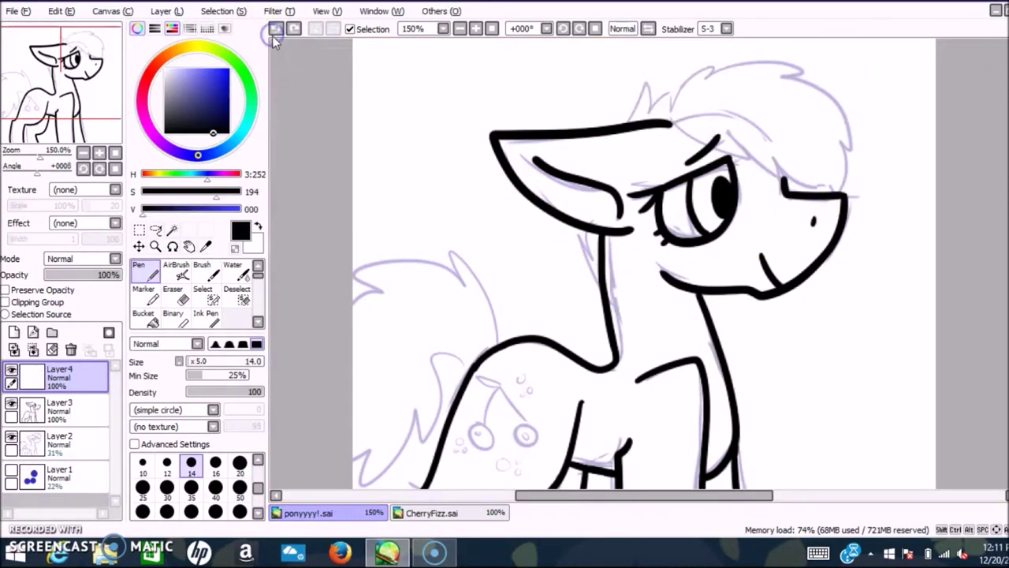
mouse_move(628, 120)
left_mouse_down()
mouse_move(710, 64)
mouse_move(880, 163)
mouse_move(863, 215)
left_mouse_up()
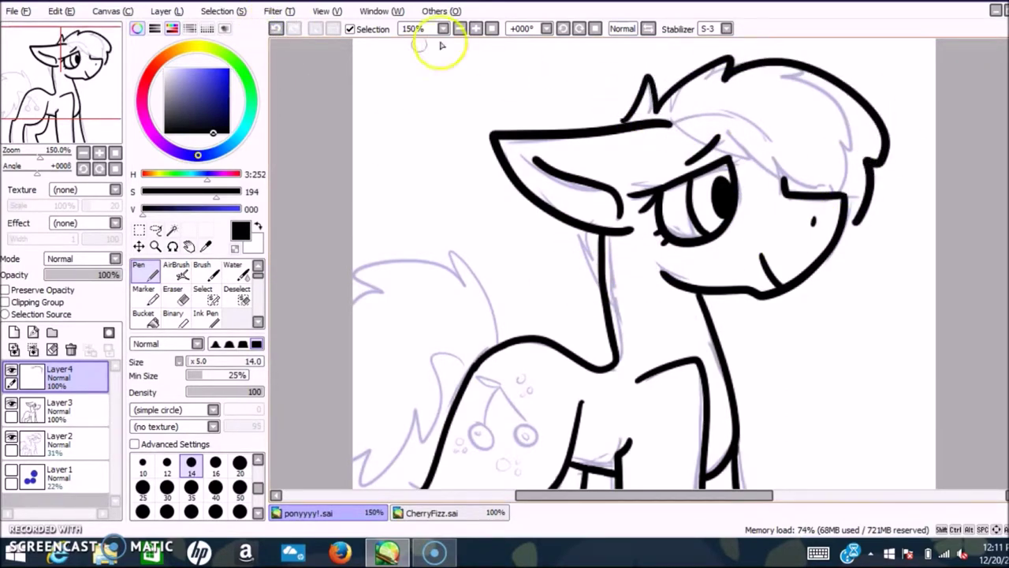
left_click(274, 30)
Ink the fringe across the brow to the muzzle, the mane's spiky top outline, and the tuft behind the neck.
left_click(719, 152)
left_click_drag(738, 148, 835, 192)
left_click(813, 187)
left_click_drag(624, 124, 659, 72)
left_click_drag(774, 64, 854, 119)
left_click(276, 29)
mouse_move(632, 123)
left_mouse_down()
mouse_move(667, 71)
mouse_move(807, 80)
left_mouse_up()
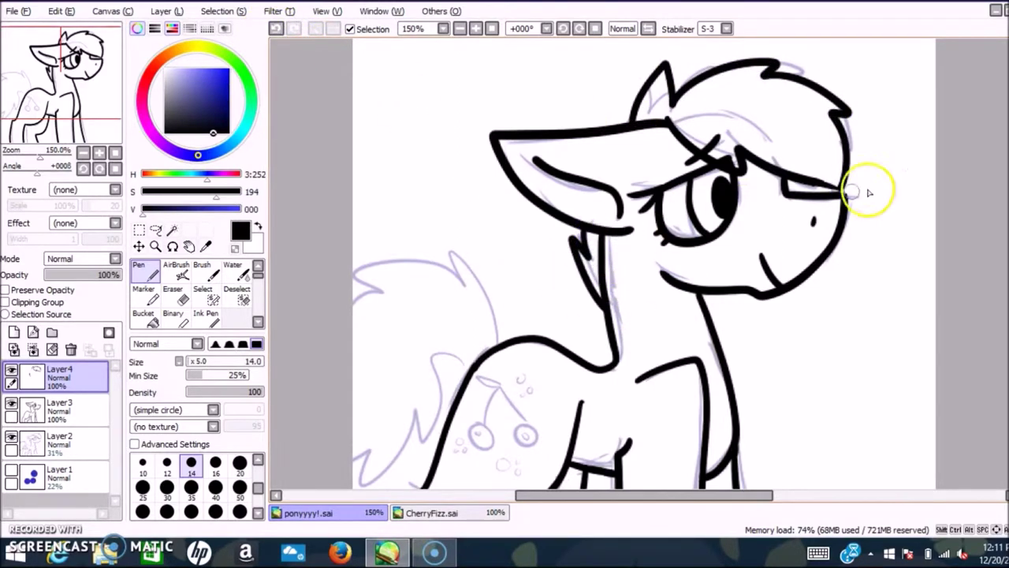
Ink the tail's spiky upper outline and its lower edge from the rump out to the canvas edge.
mouse_move(499, 340)
left_mouse_down()
mouse_move(499, 295)
mouse_move(487, 319)
mouse_move(410, 269)
left_mouse_up()
mouse_move(476, 362)
left_mouse_down()
mouse_move(427, 364)
mouse_move(419, 450)
mouse_move(356, 488)
left_mouse_up()
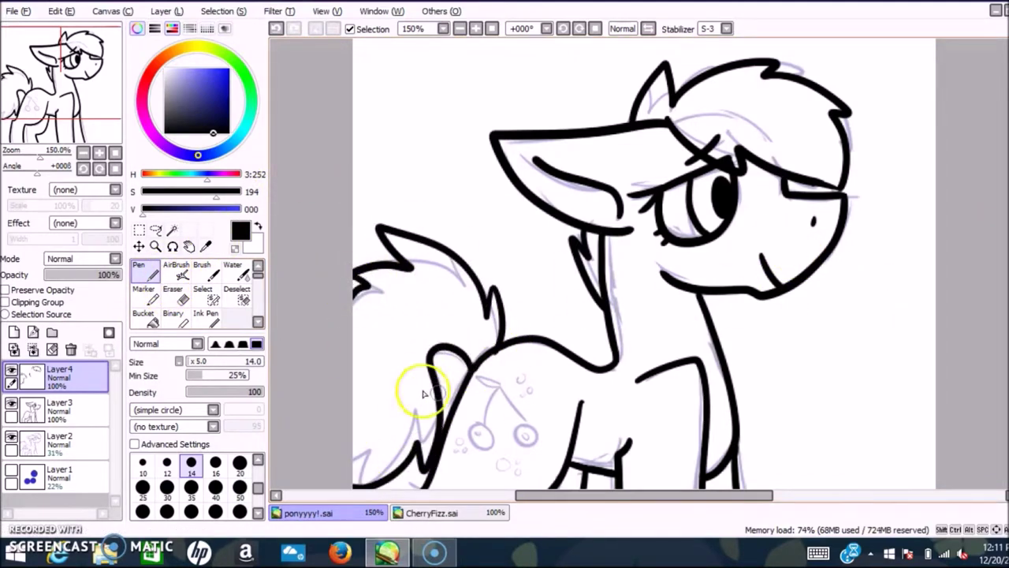
On the body line art layer, erase the near hind leg's front line and redraw it farther forward, along the sketch.
scroll(423, 392, "down", 3)
left_click(54, 417)
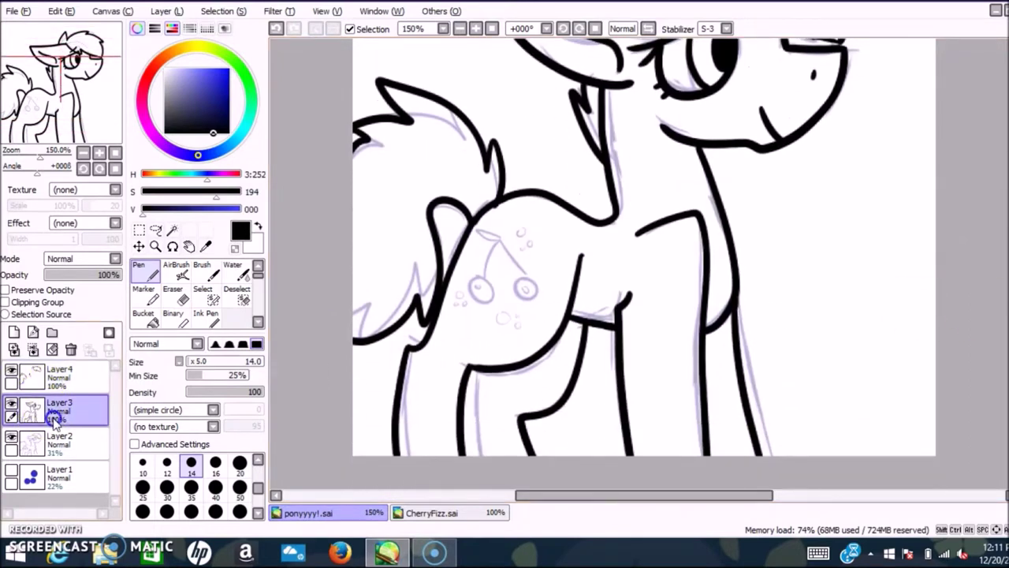
left_click(177, 302)
mouse_move(467, 458)
left_mouse_down()
mouse_move(456, 356)
mouse_move(462, 456)
left_mouse_up()
left_click(145, 272)
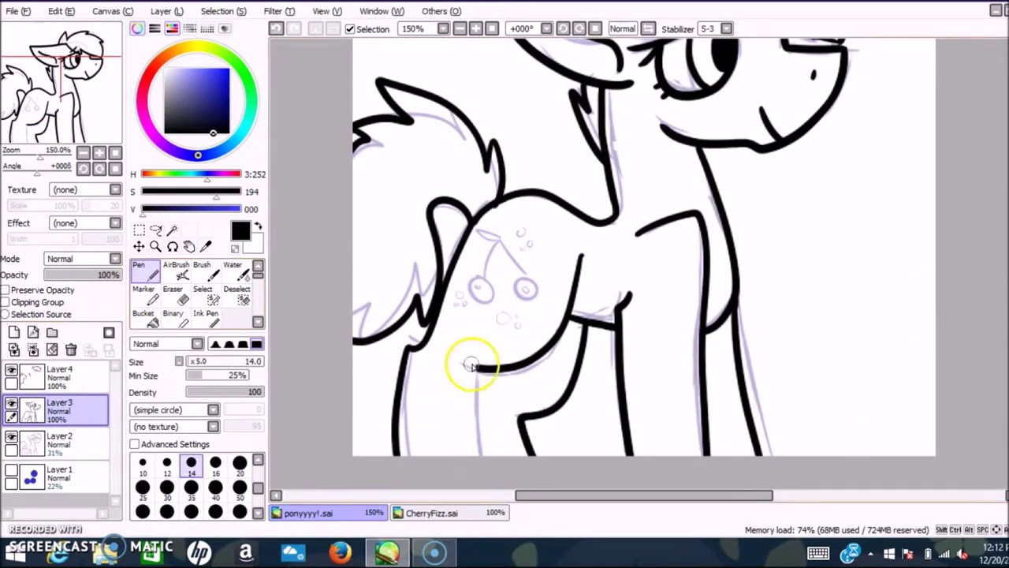
left_click(275, 29)
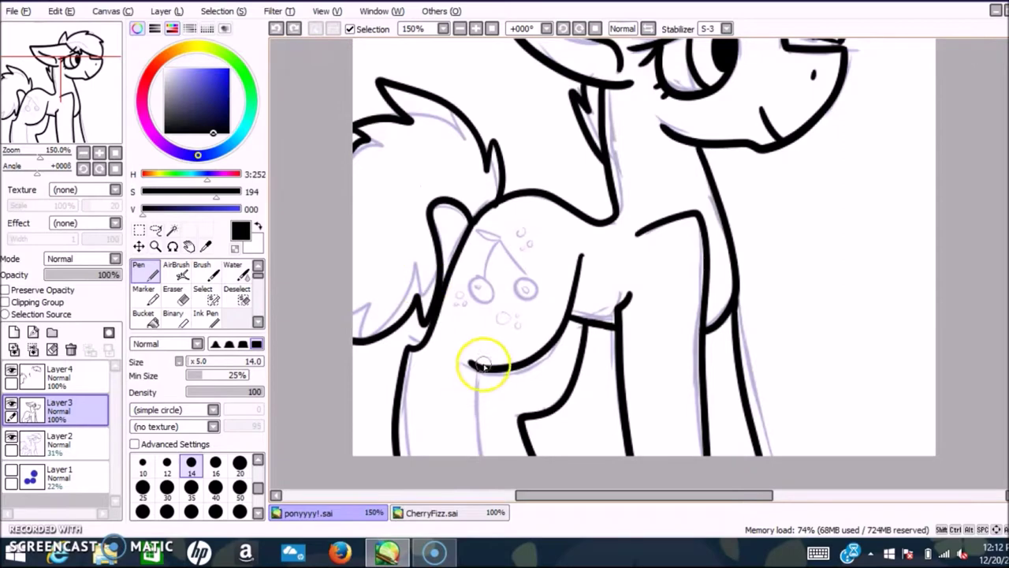
left_click_drag(482, 364, 477, 461)
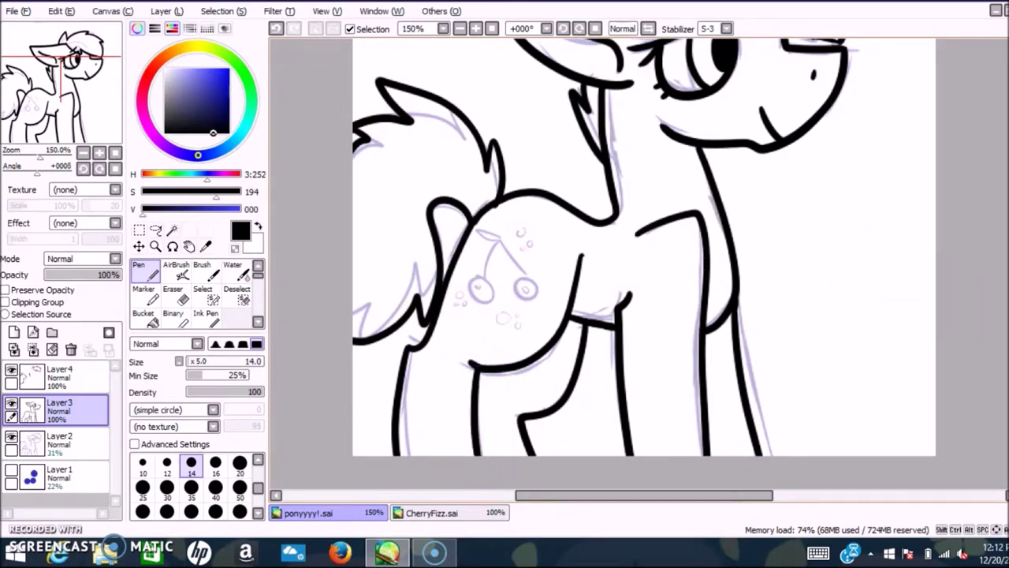
Hide the sketch layer and add a new layer placed below both line art layers.
scroll(645, 265, "up", 3)
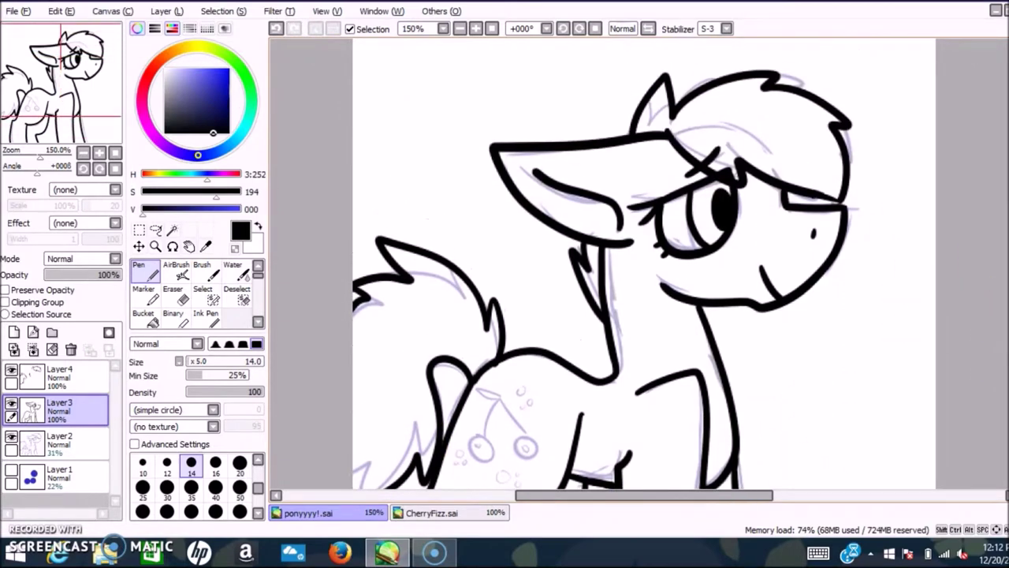
left_click_drag(812, 212, 838, 199)
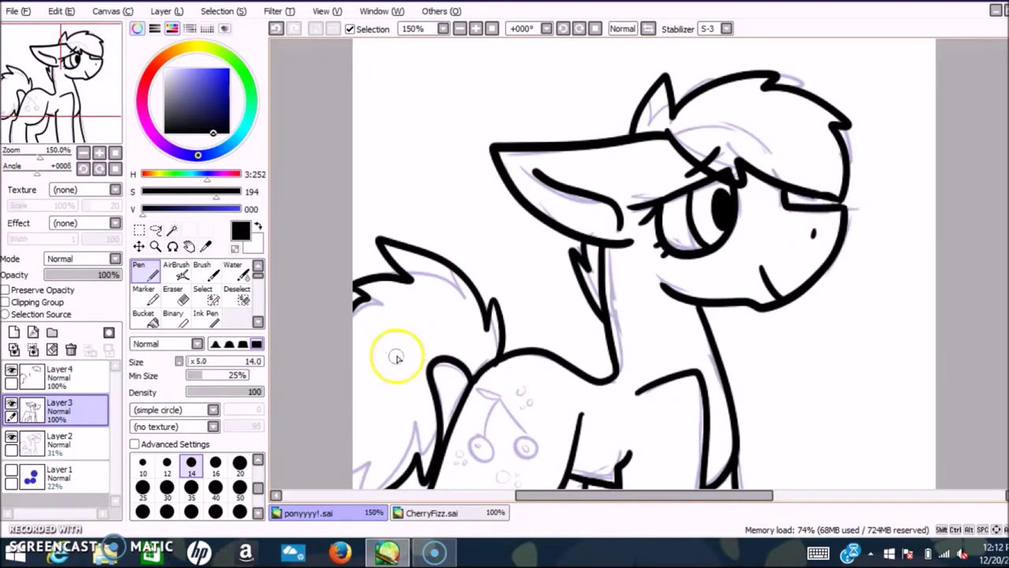
left_click(12, 438)
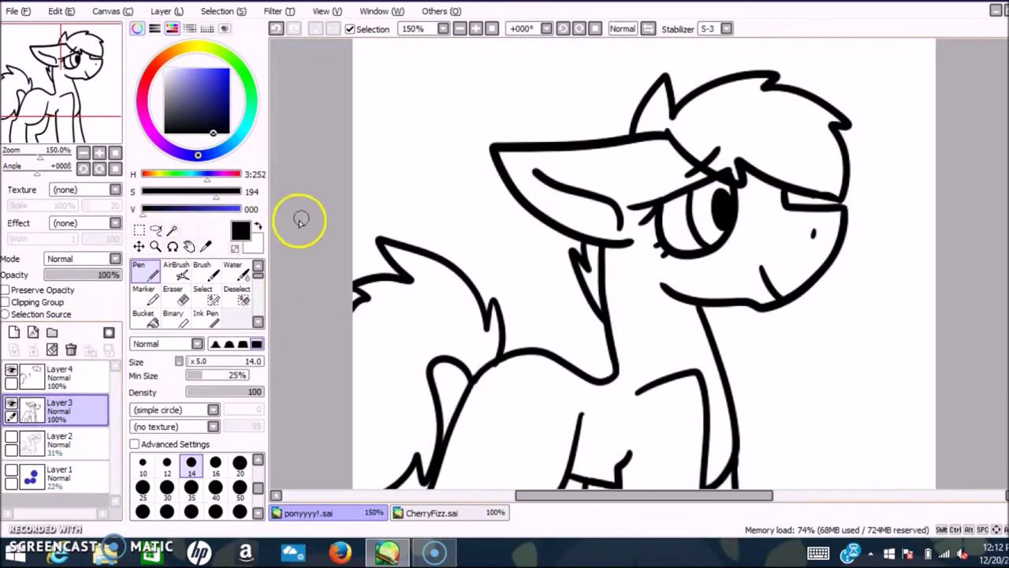
left_click(60, 376)
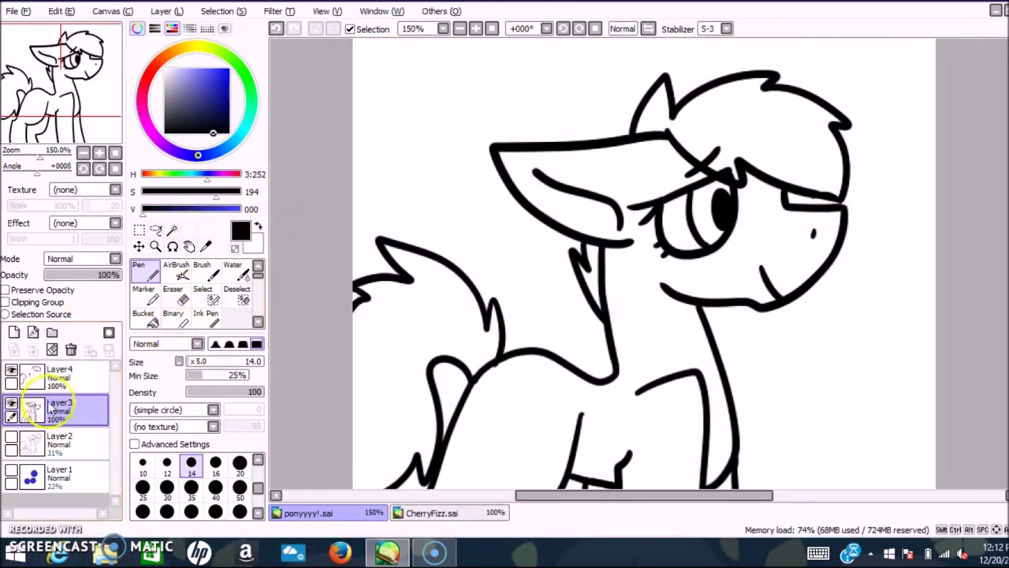
left_click(173, 293)
left_click(144, 272)
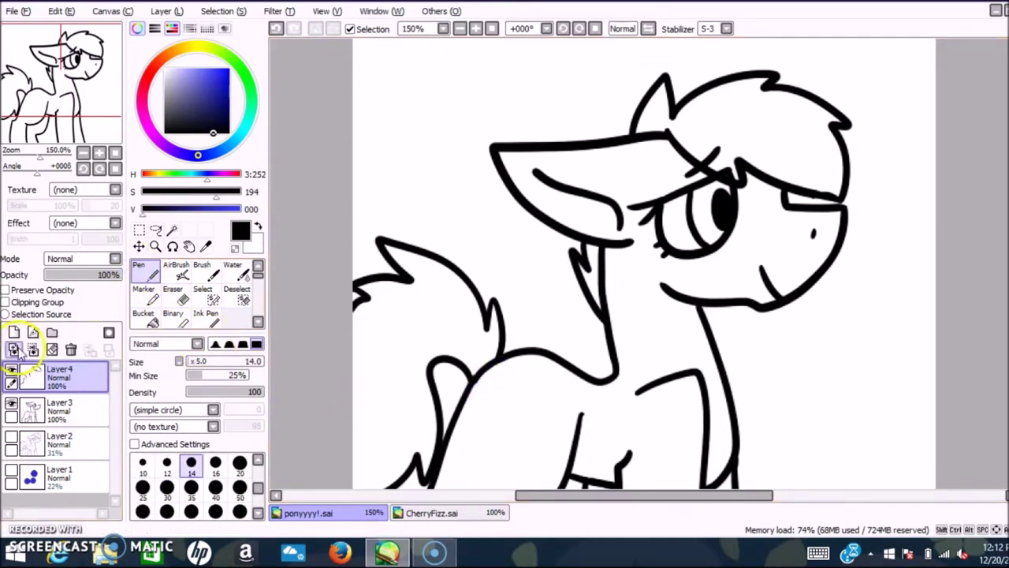
left_click(14, 332)
mouse_move(59, 379)
left_mouse_down()
mouse_move(90, 462)
mouse_move(79, 451)
left_mouse_up()
Switch to the CherryFizz.sai reference, hide its shading Layer9, and sample the pony's flat coat colour.
left_click(441, 515)
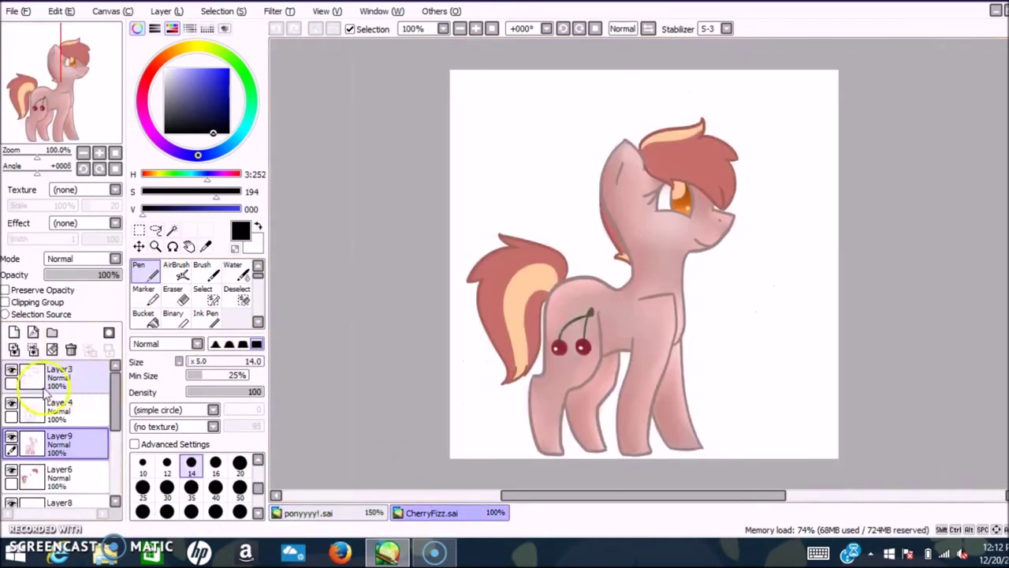
left_click(12, 436)
left_click(205, 246)
left_click(569, 304)
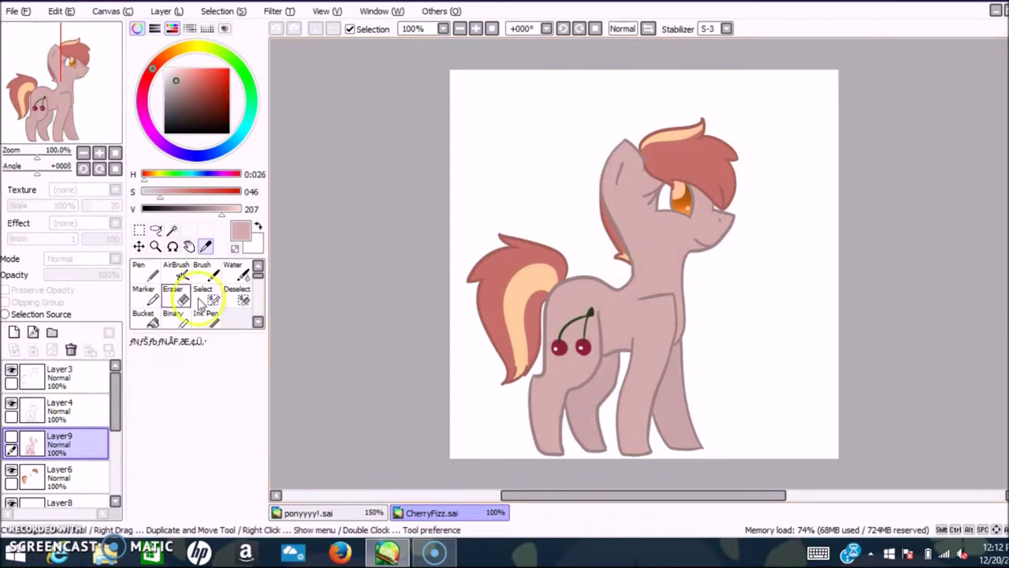
left_click(145, 272)
left_click(371, 511)
left_click(207, 247)
left_click(660, 326)
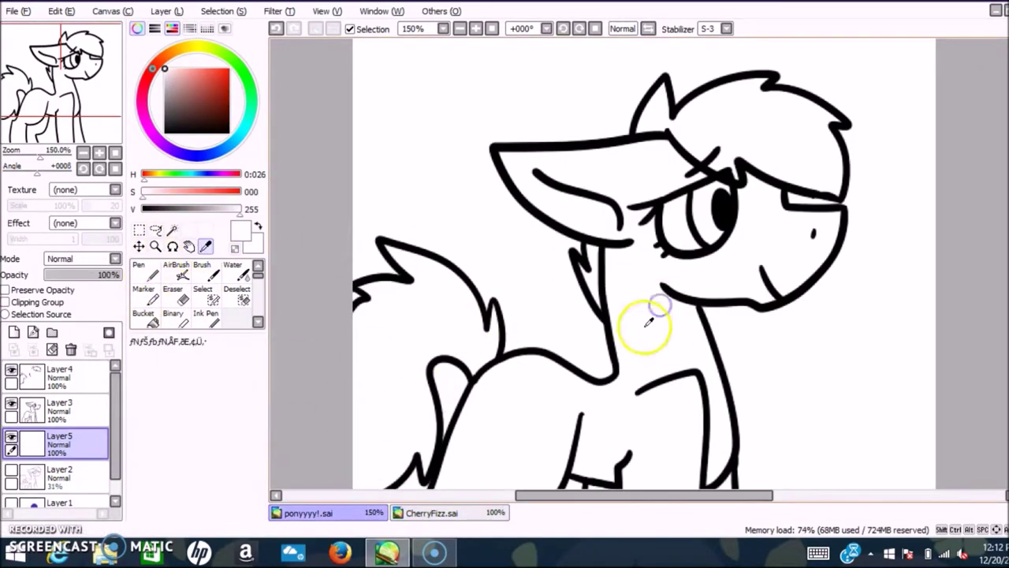
Resample the pony's flat coat colour from the CherryFizz.sai reference and return to ponyyyy!.sai.
left_click(480, 515)
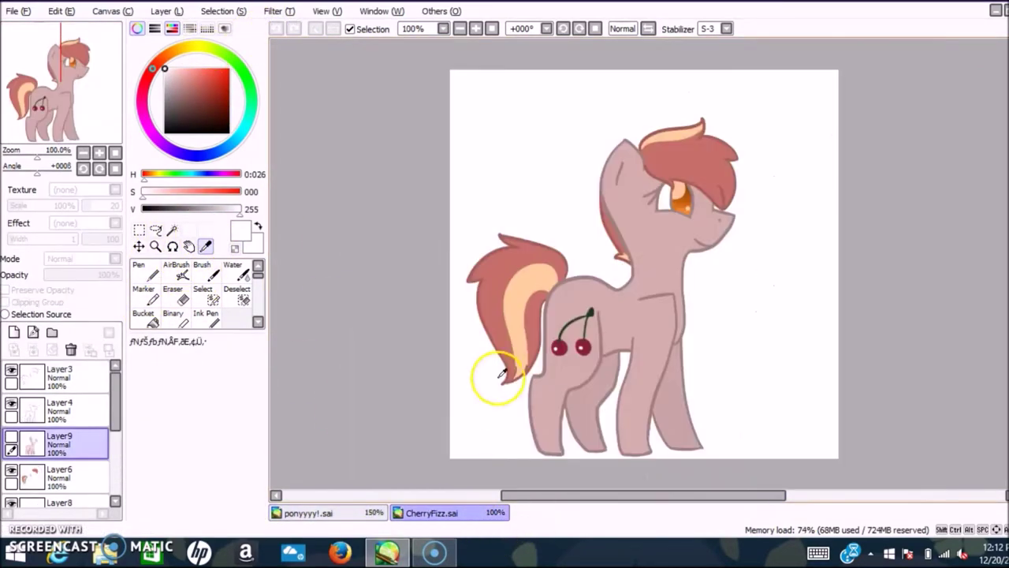
left_click(576, 325)
left_click(363, 512)
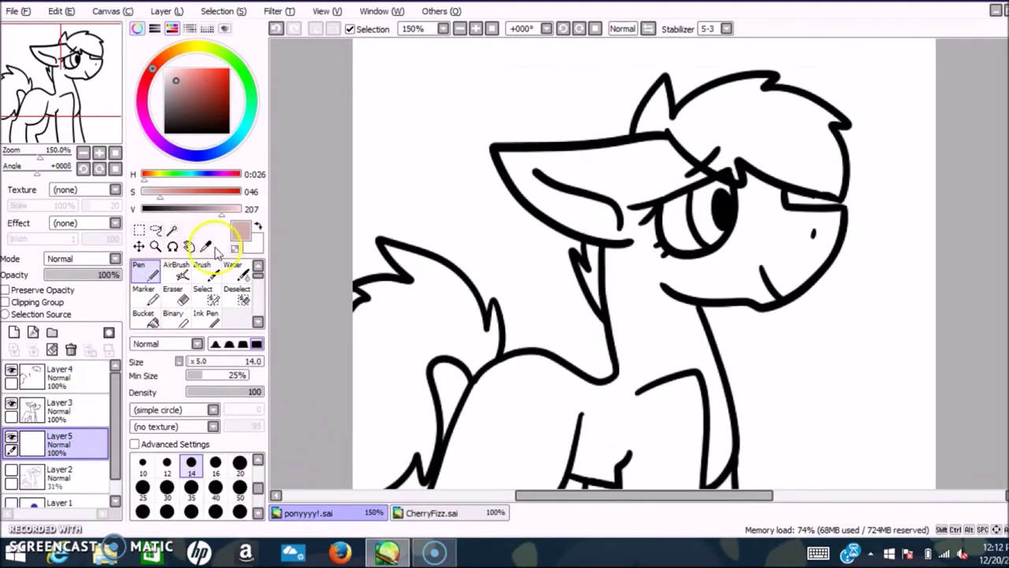
left_click(172, 228)
left_click(563, 255)
key("ctrl+d")
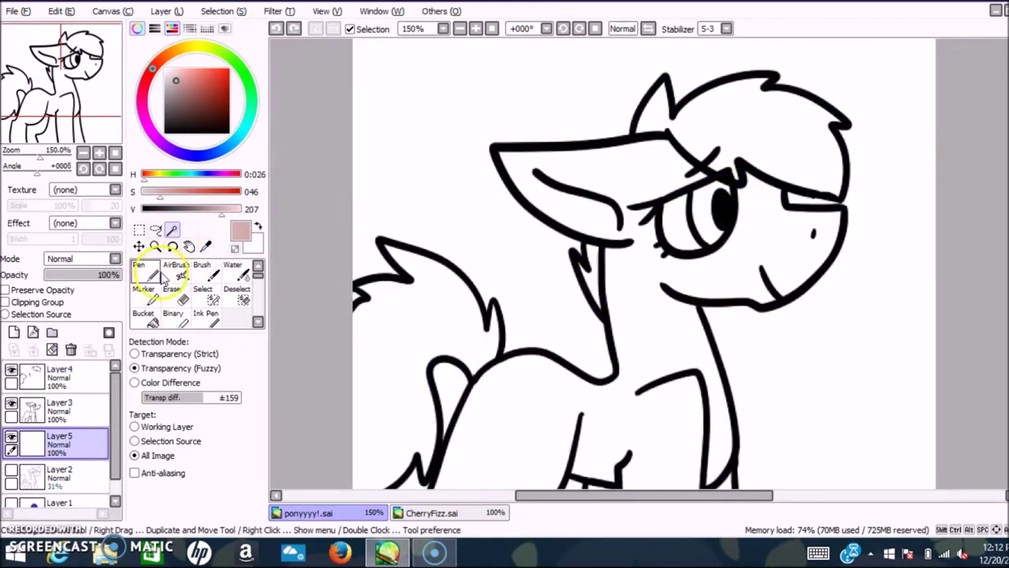
With the Pen at size 120, block in the head, body and legs with the coat colour on Layer5.
left_click(142, 270)
scroll(292, 268, "down", 3)
left_click(239, 512)
mouse_move(441, 332)
left_mouse_down()
mouse_move(450, 469)
mouse_move(489, 279)
mouse_move(523, 371)
mouse_move(617, 283)
mouse_move(673, 332)
mouse_move(683, 219)
mouse_move(640, 149)
mouse_move(679, 95)
left_mouse_up()
scroll(644, 264, "up", 3)
mouse_move(628, 229)
left_mouse_down()
mouse_move(527, 196)
mouse_move(741, 271)
mouse_move(733, 280)
mouse_move(744, 209)
mouse_move(814, 257)
mouse_move(759, 274)
mouse_move(524, 186)
left_mouse_up()
left_click_drag(1008, 237, 1008, 295)
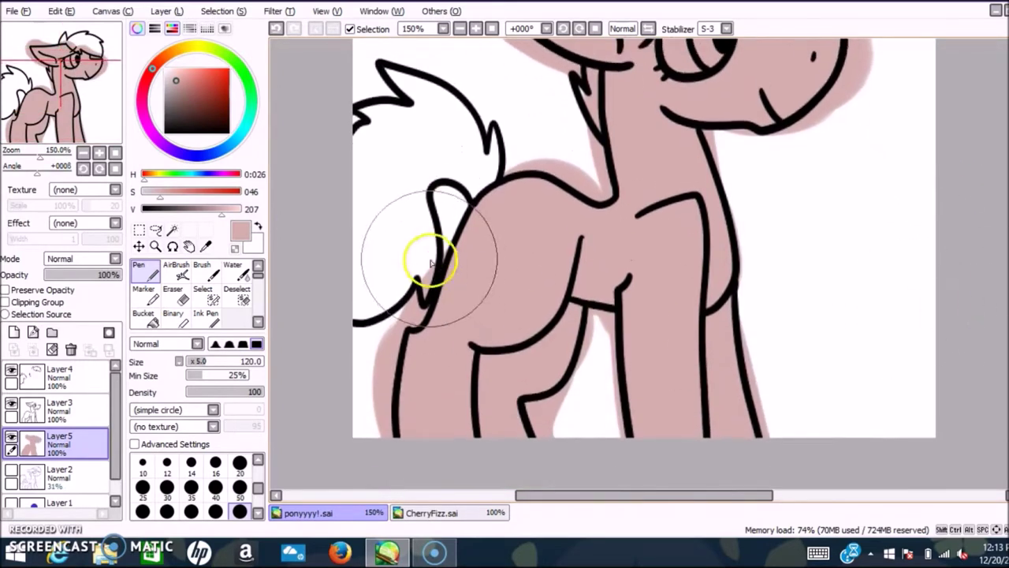
Set the stabilizer to 15 and erase the coat colour spilling over the rump, back and rear of the neck with a size 20 Eraser.
left_click(185, 292)
left_click_drag(446, 236, 474, 182)
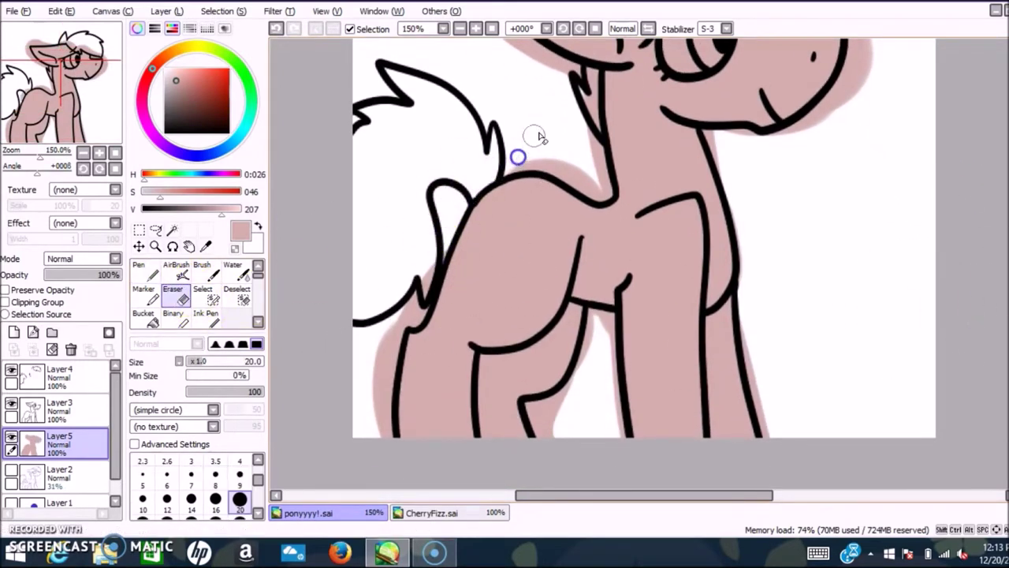
left_click(714, 30)
left_click(702, 211)
left_click(518, 175)
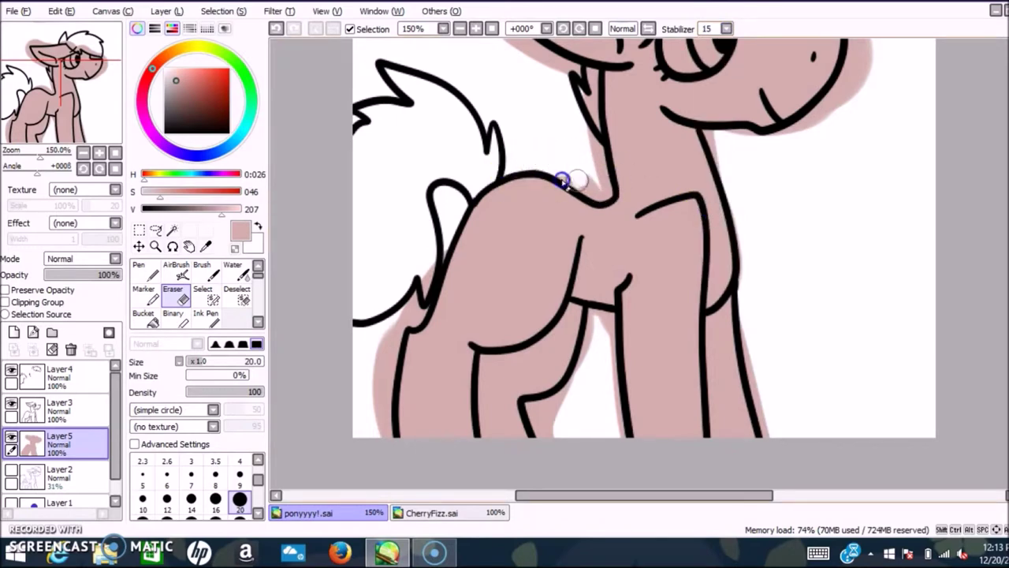
left_click_drag(599, 182, 580, 132)
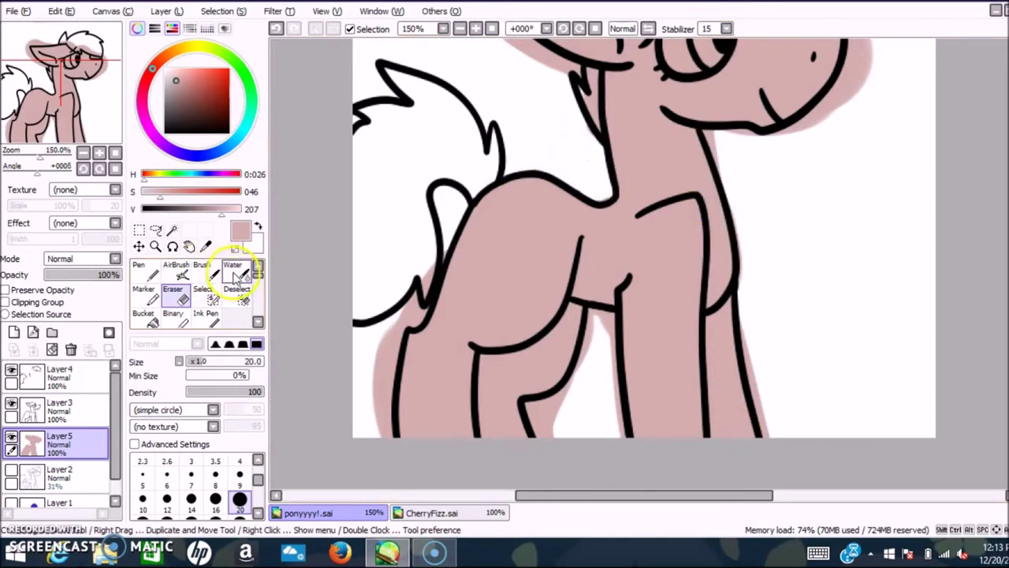
Erase the coat colour spilling outside the jaw and muzzle and inside the small gap under the fringe.
left_click_drag(710, 132, 743, 144)
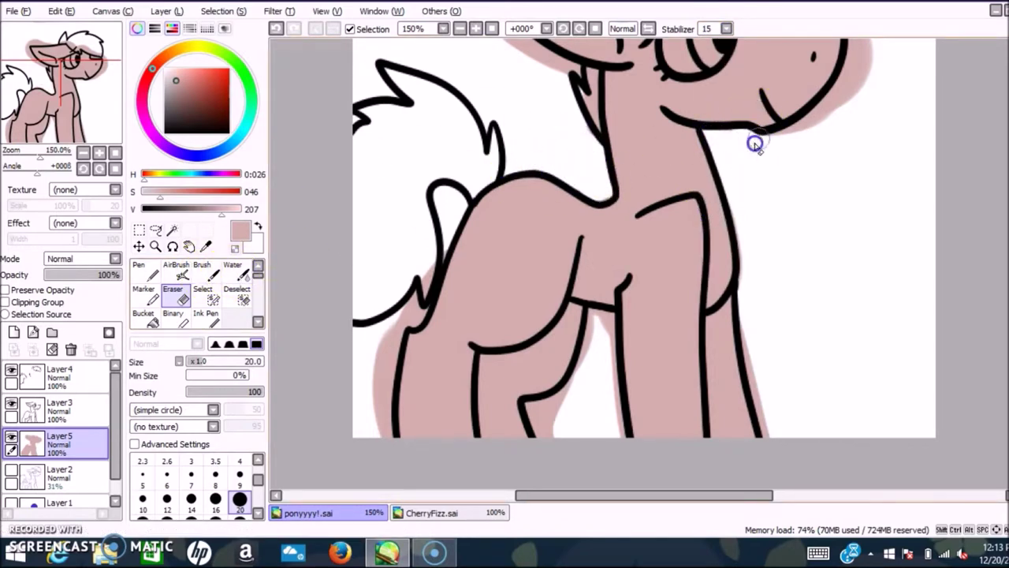
scroll(992, 201, "up", 3)
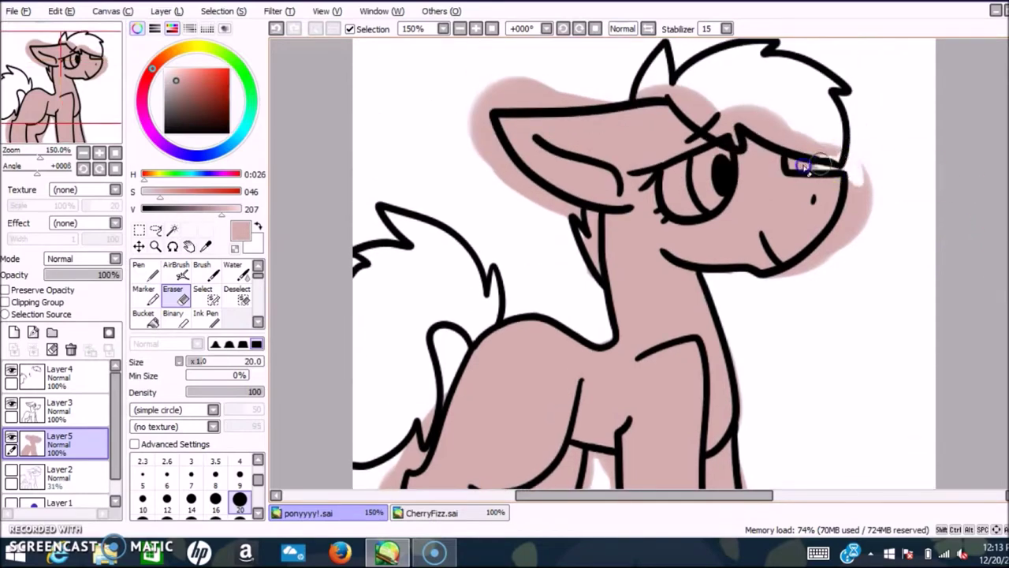
mouse_move(787, 161)
left_mouse_down()
mouse_move(859, 264)
mouse_move(823, 274)
left_mouse_up()
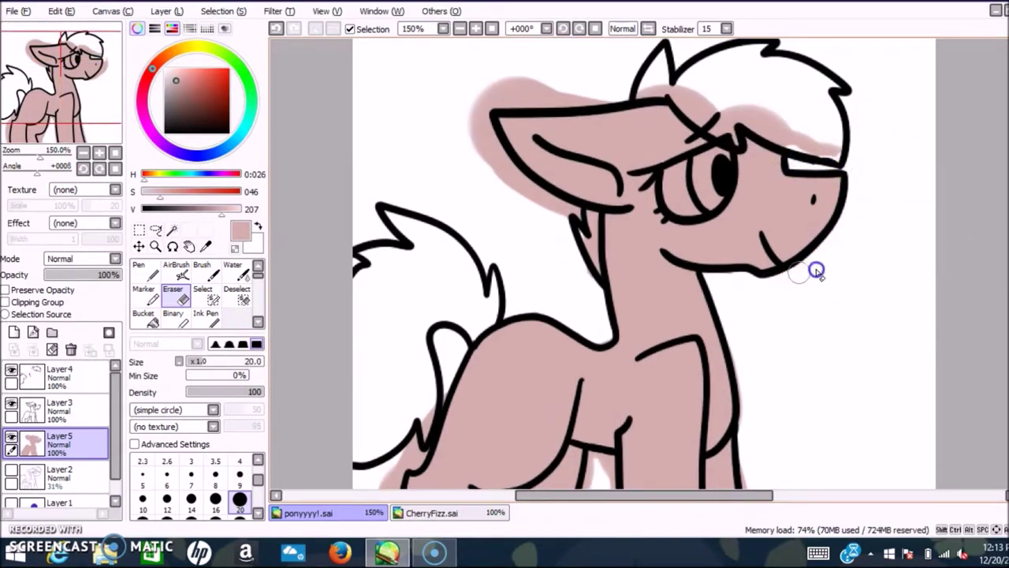
Erase the coat colour spilling around the ear's lower edge, tip and upper edge, undoing and redoing the stroke at the tip.
mouse_move(504, 150)
left_mouse_down()
mouse_move(491, 126)
mouse_move(500, 176)
mouse_move(541, 212)
left_mouse_up()
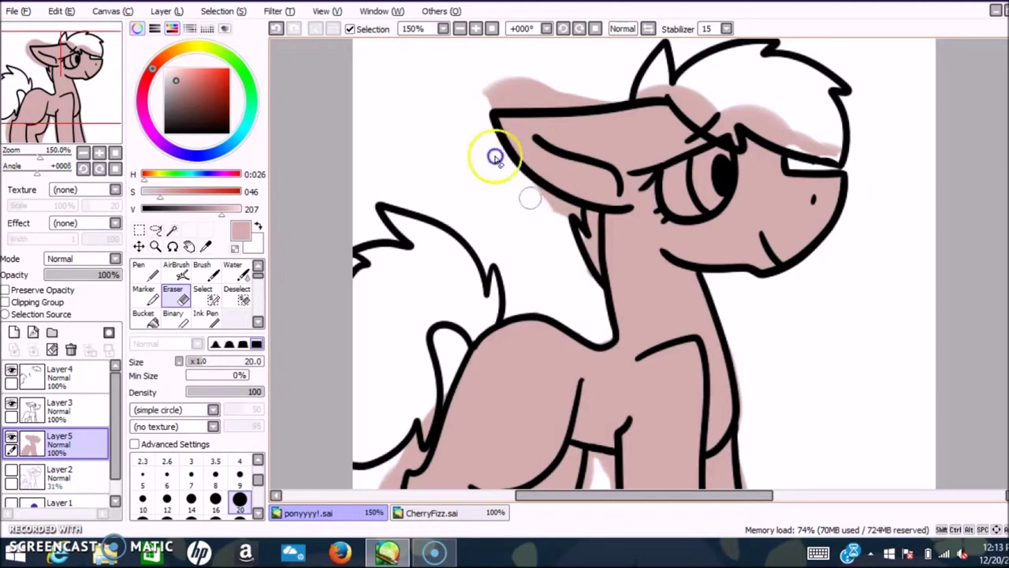
mouse_move(467, 110)
left_mouse_down()
mouse_move(535, 87)
mouse_move(467, 84)
mouse_move(481, 104)
mouse_move(573, 104)
left_mouse_up()
left_click(272, 29)
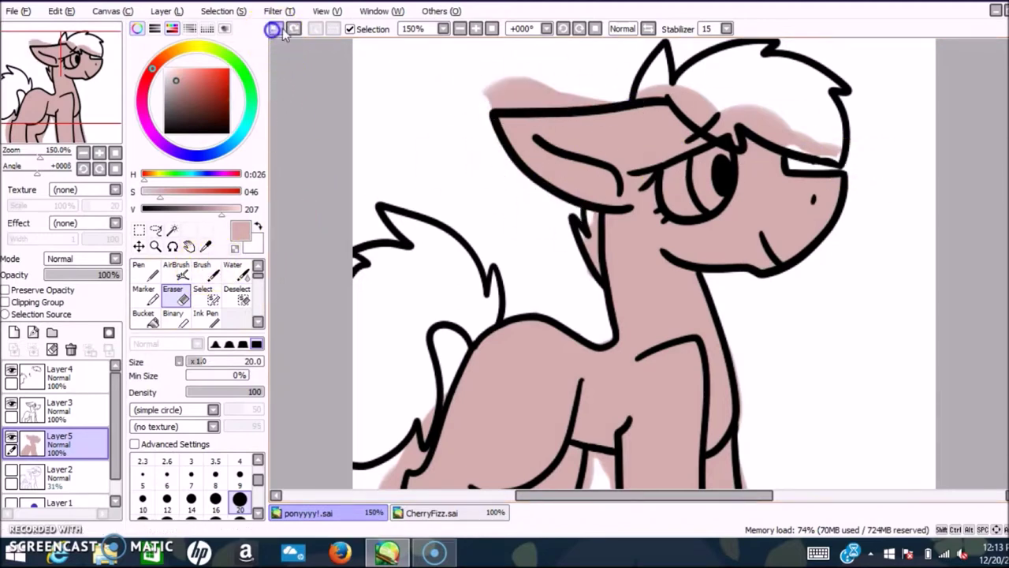
mouse_move(475, 107)
left_mouse_down()
mouse_move(613, 97)
mouse_move(469, 93)
mouse_move(565, 92)
left_mouse_up()
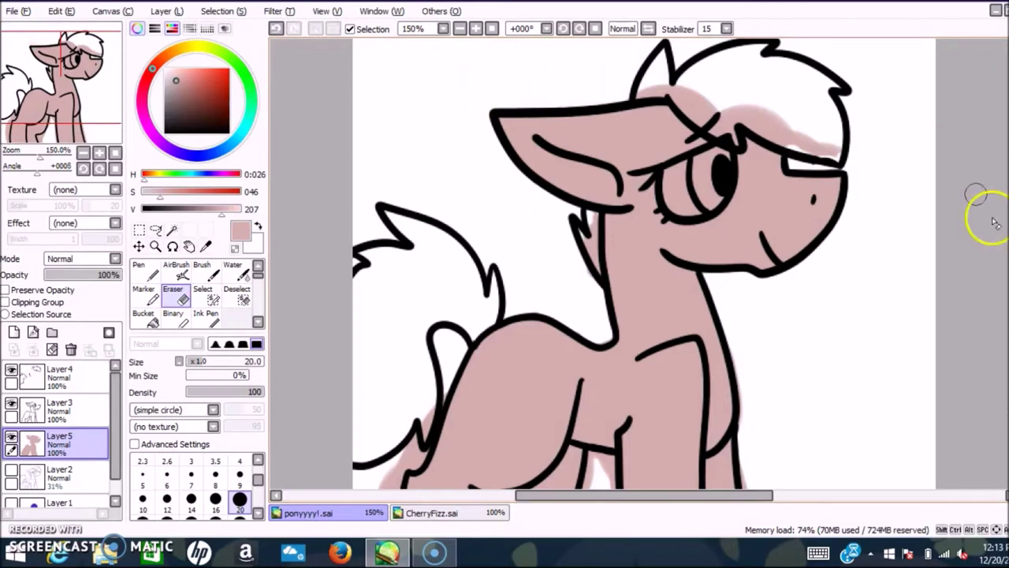
Erase the coat colour spilling around the belly, legs and hindquarters, and clear it from the white of the eye.
scroll(597, 265, "down", 5)
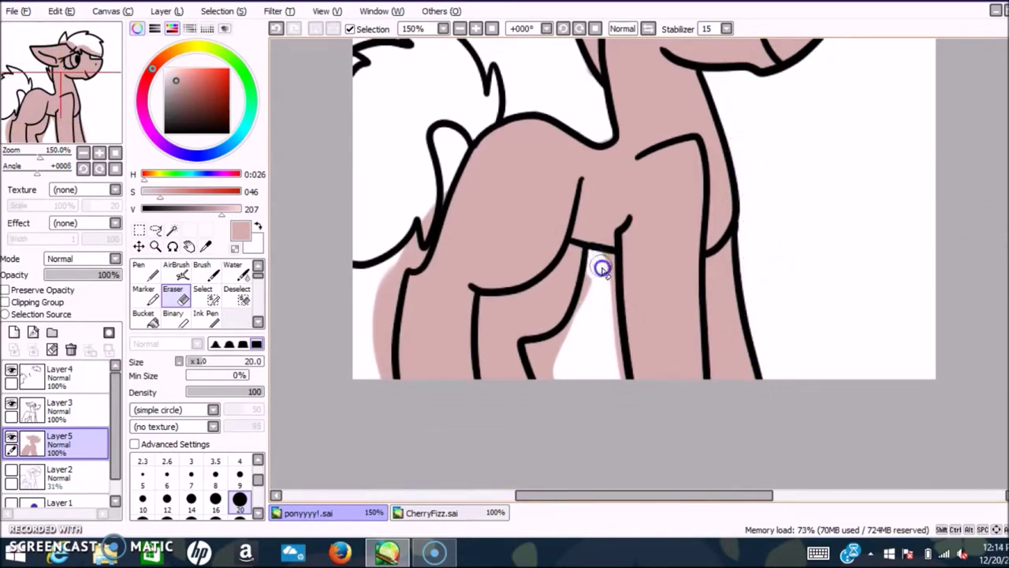
left_click(274, 29)
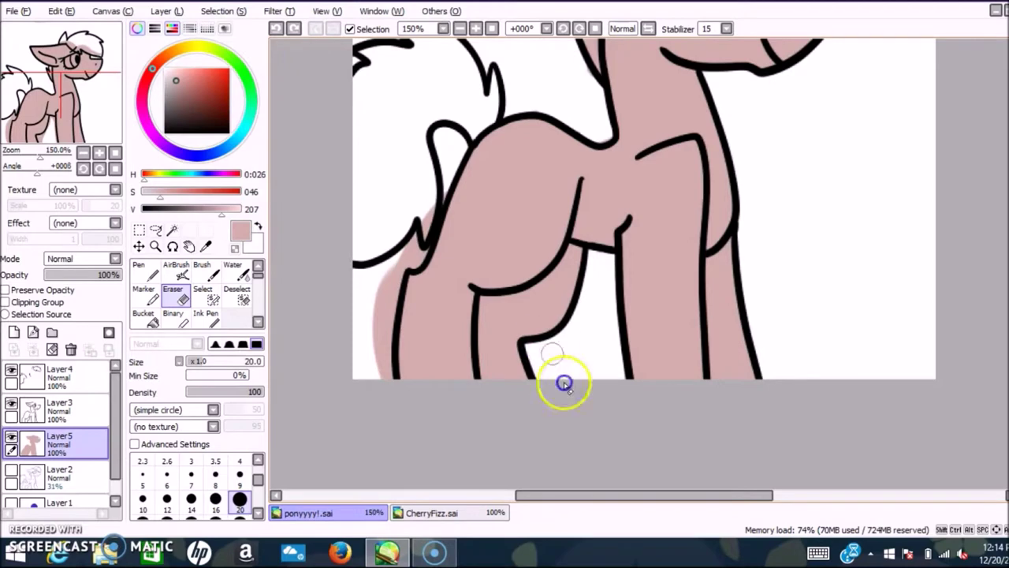
mouse_move(413, 263)
left_mouse_down()
mouse_move(387, 263)
mouse_move(395, 275)
left_mouse_up()
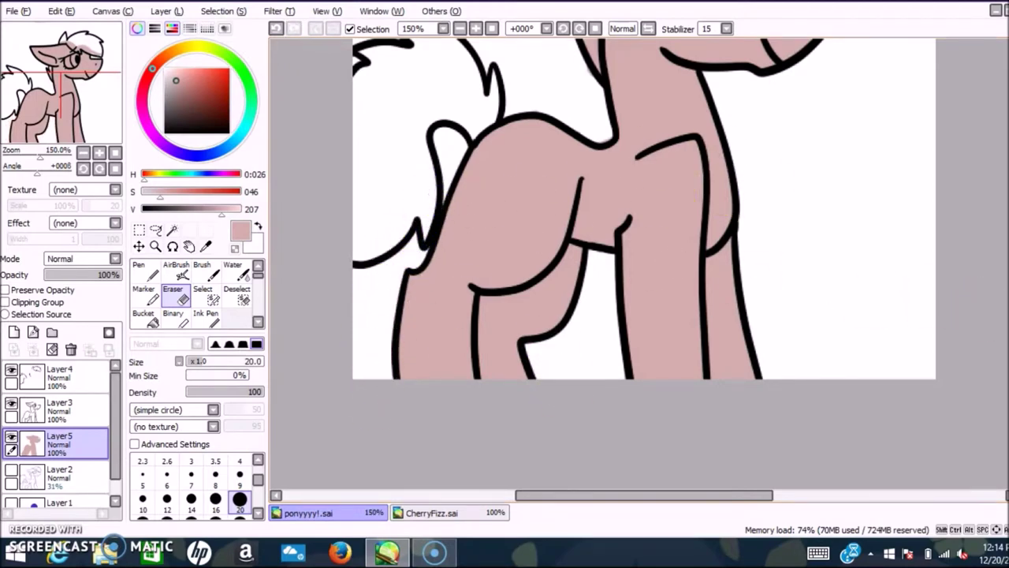
scroll(643, 264, "up", 5)
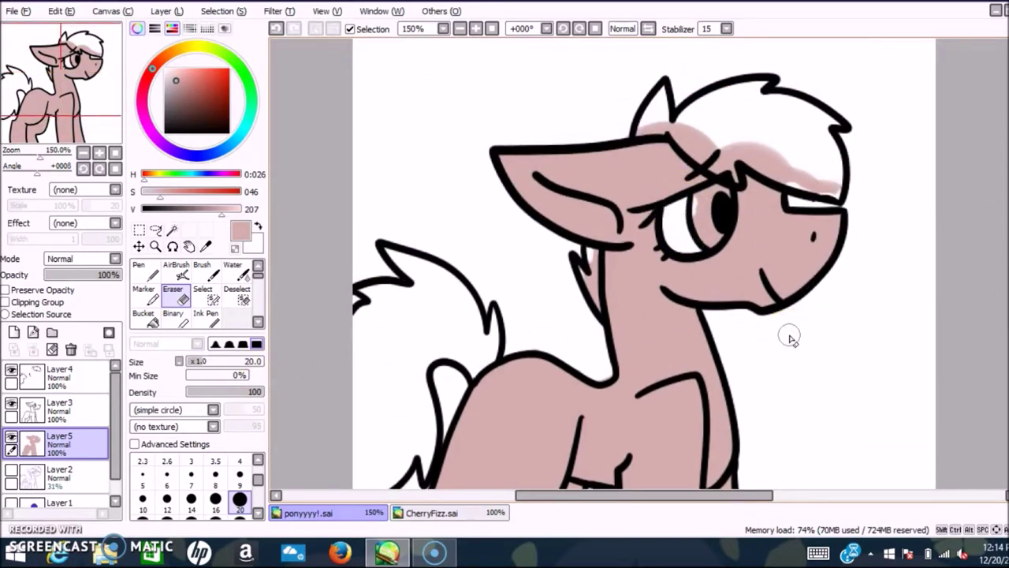
Add a new layer above the coat layer and sample the reddish tail colour from the CherryFizz.sai reference.
key("2")
left_click(441, 314)
left_click(14, 333)
left_click(431, 512)
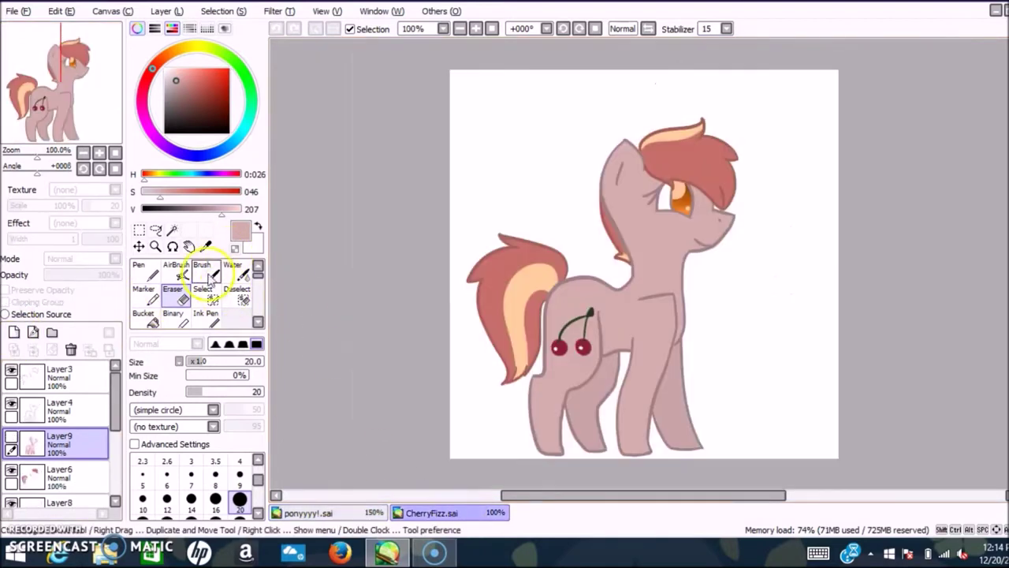
left_click(206, 247)
left_click(479, 294)
left_click(154, 272)
left_click(334, 512)
Fill the tail with the sampled red on Layer6, enlarging the Pen from size 20 to 40.
left_click(144, 272)
left_click(239, 463)
left_click_drag(360, 368, 358, 469)
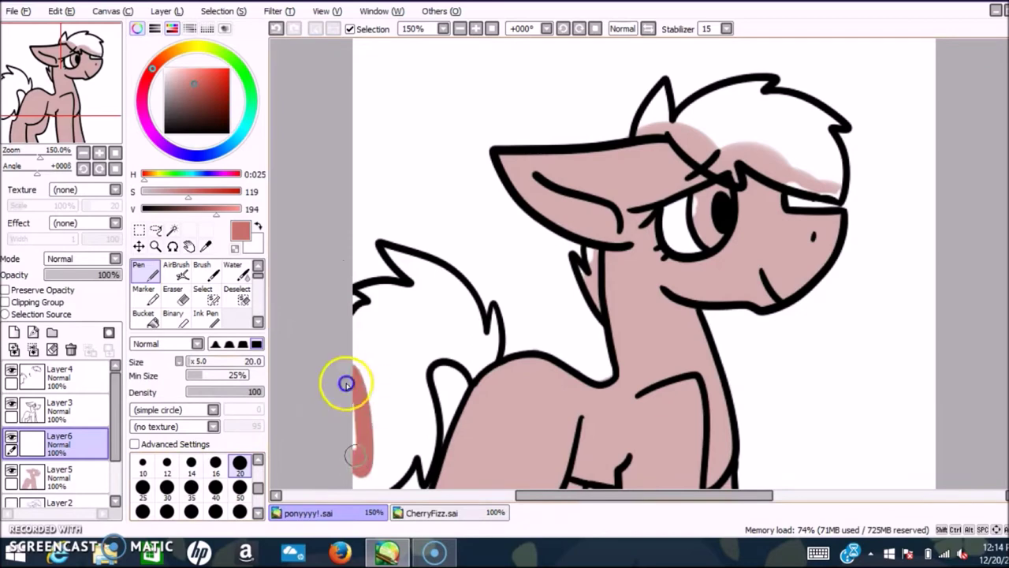
left_click(215, 487)
mouse_move(362, 370)
left_mouse_down()
mouse_move(426, 295)
mouse_move(428, 320)
mouse_move(478, 350)
mouse_move(368, 482)
mouse_move(459, 356)
left_mouse_up()
scroll(331, 380, "down", 3)
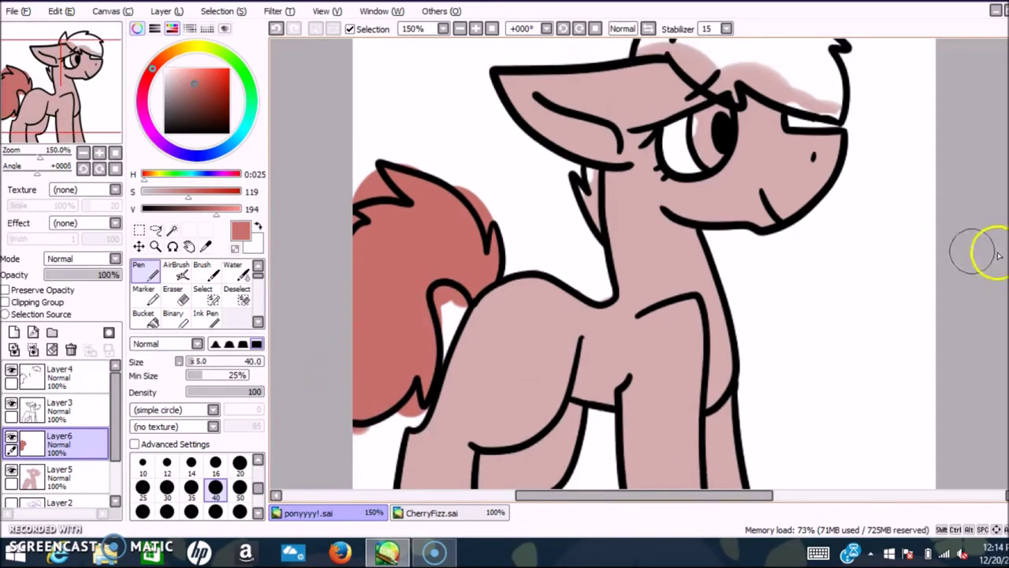
Paint the forelock and the small mane tuft behind the neck with the same red, using a smaller Pen for the tuft.
scroll(986, 237, "up", 3)
mouse_move(656, 126)
left_mouse_down()
mouse_move(680, 135)
mouse_move(733, 186)
mouse_move(696, 102)
mouse_move(739, 150)
mouse_move(840, 157)
mouse_move(831, 187)
mouse_move(783, 169)
left_mouse_up()
left_click(191, 487)
left_click_drag(581, 315, 590, 292)
Zoom to 300% and erase the red spilling outside the mane tuft behind the neck.
left_click(173, 296)
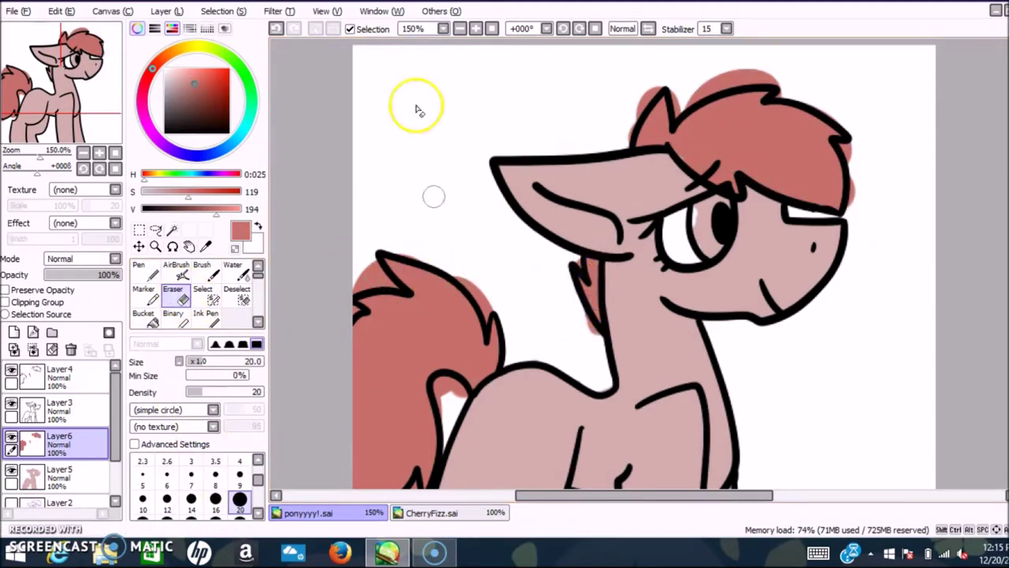
left_click(475, 29)
mouse_move(572, 363)
left_mouse_down()
mouse_move(570, 401)
mouse_move(541, 411)
mouse_move(545, 447)
left_mouse_up()
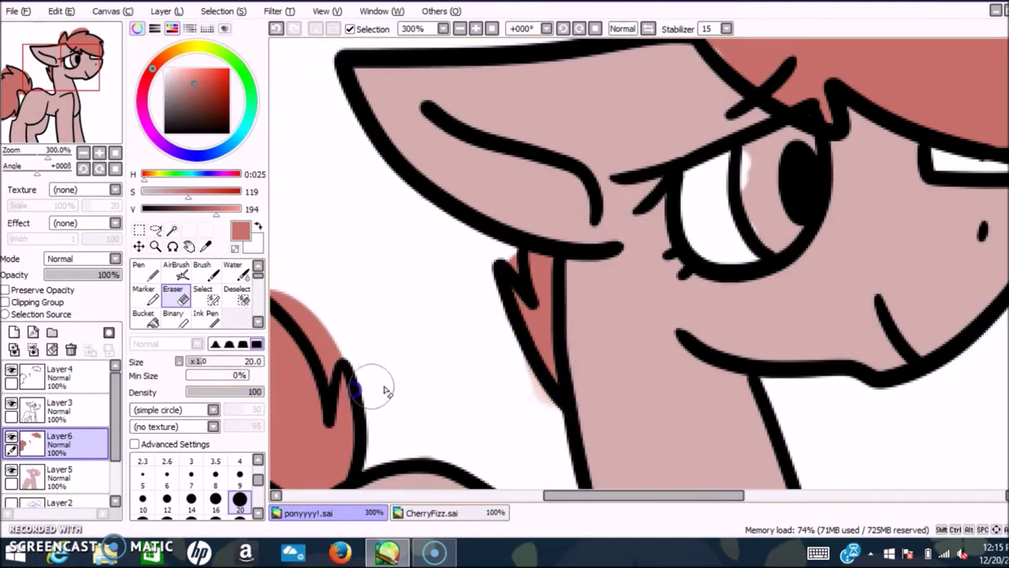
left_click_drag(560, 377, 533, 410)
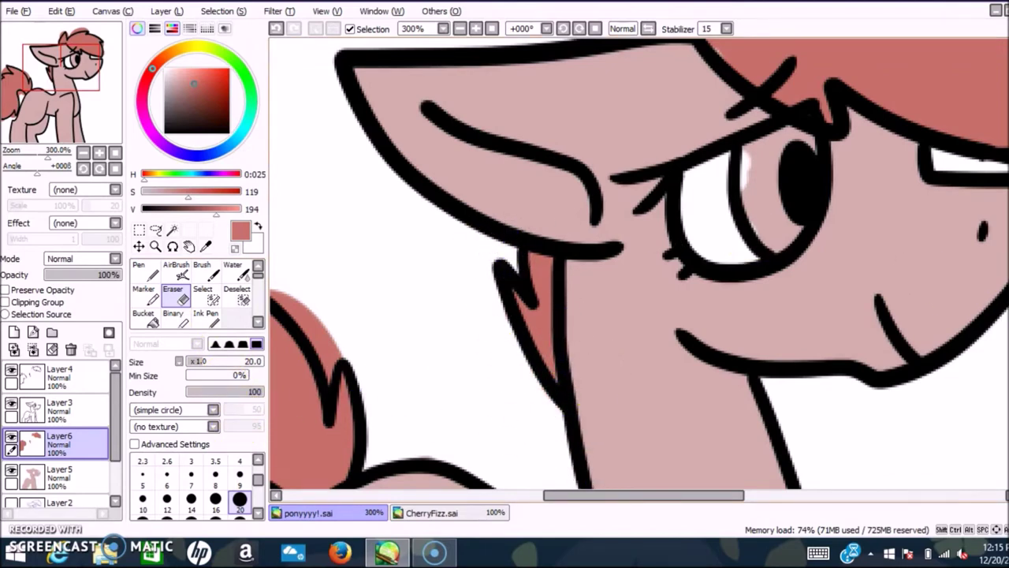
Erase the red spilling outside the forelock's outline, from the tuft above the ear to the fringe's front edge.
scroll(624, 225, "up", 5)
left_click(276, 28)
mouse_move(711, 219)
left_mouse_down()
mouse_move(858, 155)
mouse_move(912, 190)
left_mouse_up()
left_click_drag(552, 495, 672, 494)
mouse_move(544, 205)
left_mouse_down()
mouse_move(530, 197)
mouse_move(615, 313)
mouse_move(642, 398)
left_mouse_up()
Fill the white gaps along the inside of the forelock's outline with the Pen at size 12.
left_click_drag(679, 495, 645, 495)
left_click(146, 275)
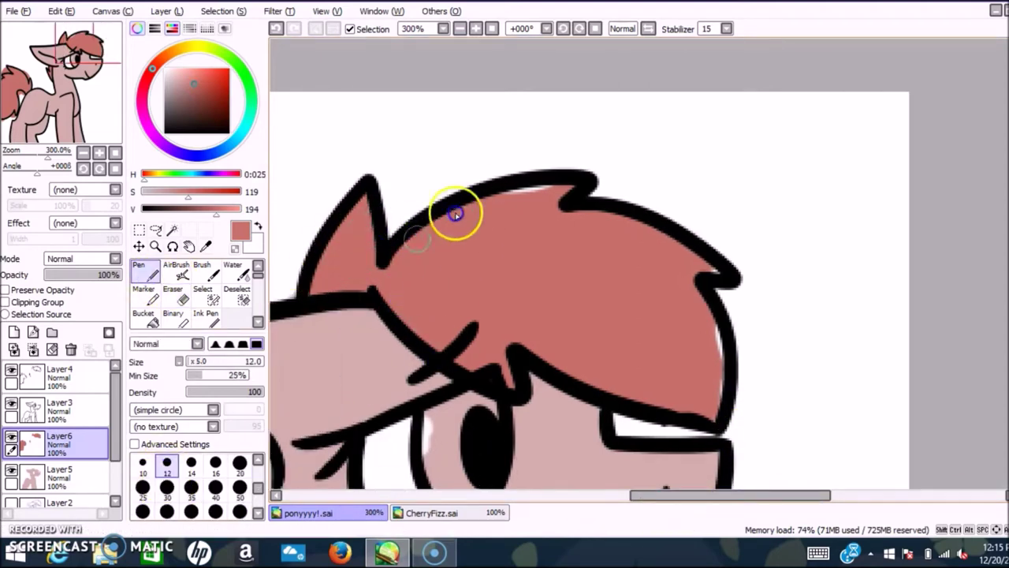
left_click_drag(716, 346, 714, 406)
Erase the red spilling above the tail's spiky upper outline with the Eraser at size 16.
left_click_drag(690, 498, 664, 505)
left_click_drag(1008, 209, 1008, 296)
scroll(633, 481, "up", 1)
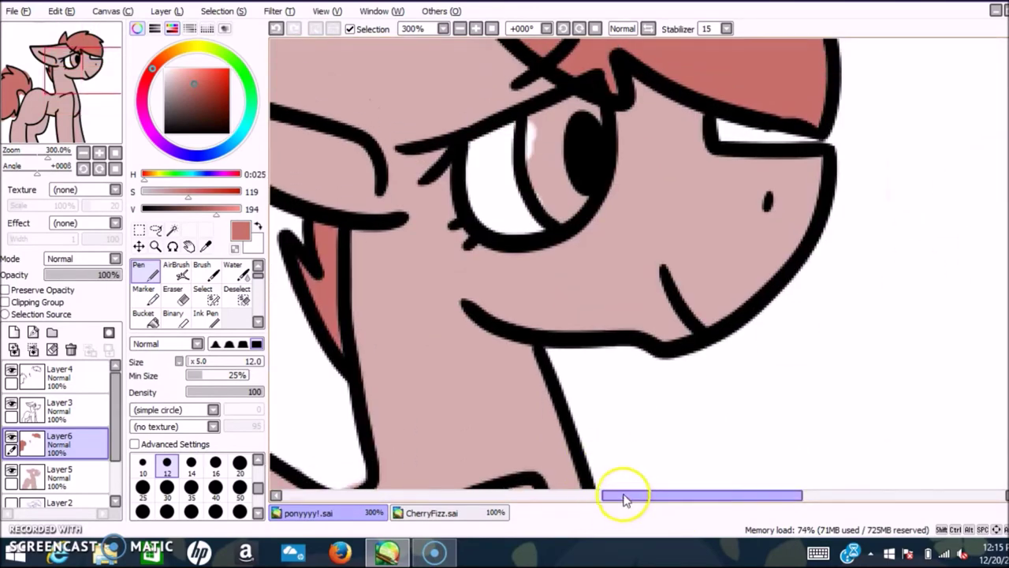
left_click_drag(626, 497, 474, 496)
key("e")
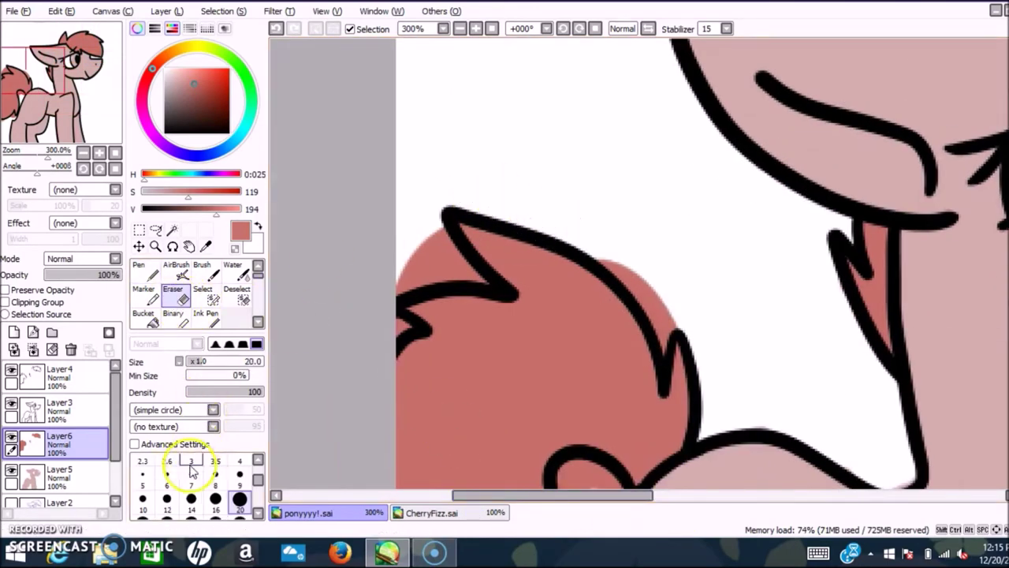
left_click(215, 498)
left_click_drag(586, 247, 668, 344)
mouse_move(429, 230)
left_mouse_down()
mouse_move(454, 282)
mouse_move(443, 242)
mouse_move(483, 280)
mouse_move(440, 273)
mouse_move(424, 236)
mouse_move(381, 319)
left_mouse_up()
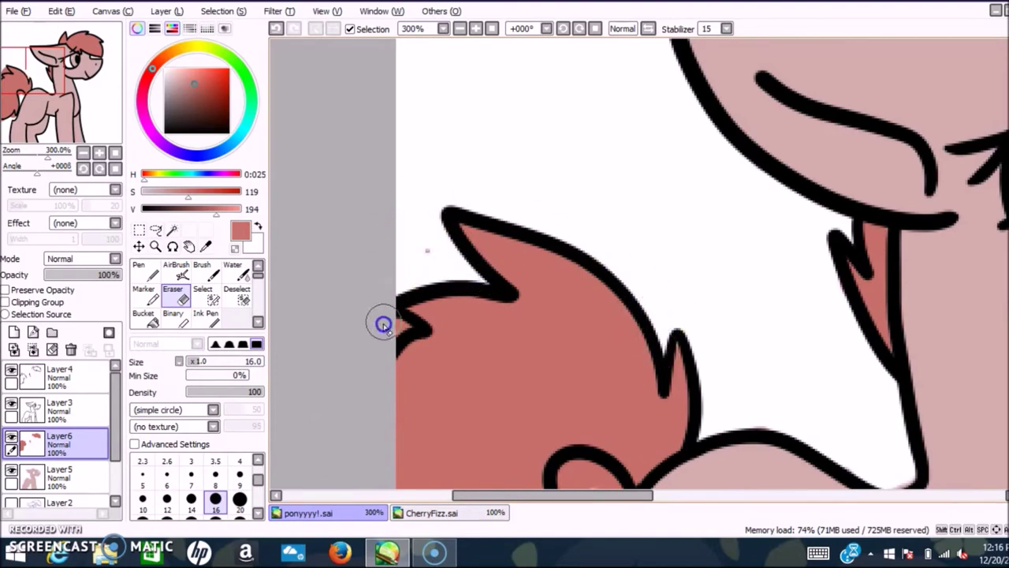
Erase the red from the gap between the tail and rump and from below the tail's lower edge.
scroll(992, 276, "down", 5)
mouse_move(563, 311)
left_mouse_down()
mouse_move(576, 258)
mouse_move(597, 266)
left_mouse_up()
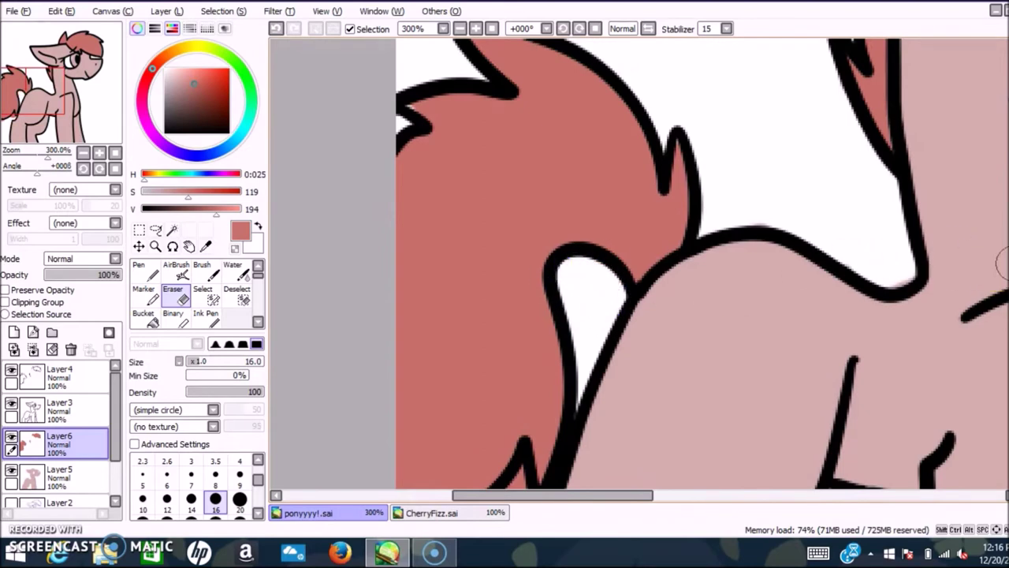
scroll(995, 261, "down", 6)
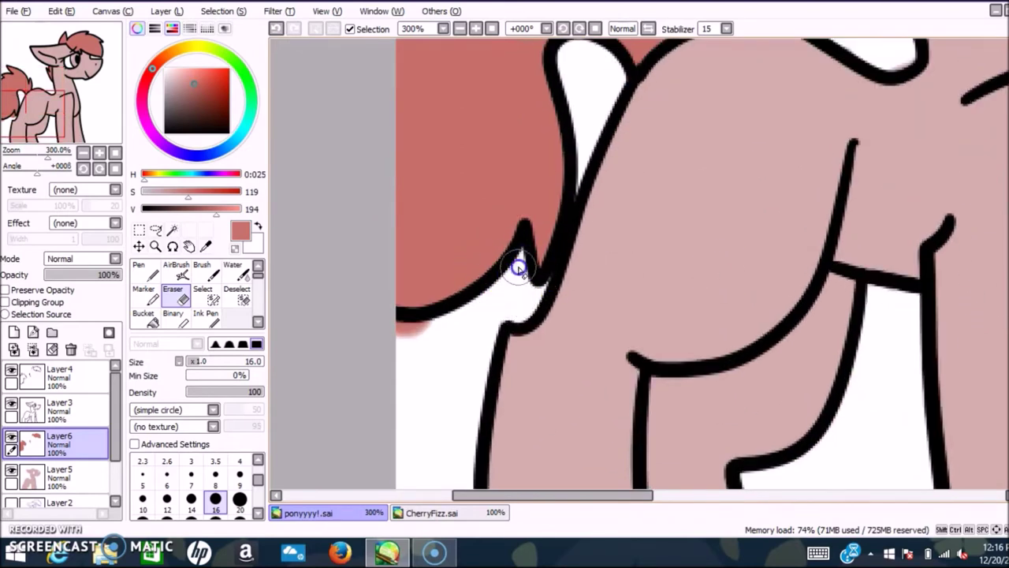
Touch up the red inside the tail's small spike near the rump with the Pen at size 12.
left_click(144, 271)
scroll(745, 251, "up", 8)
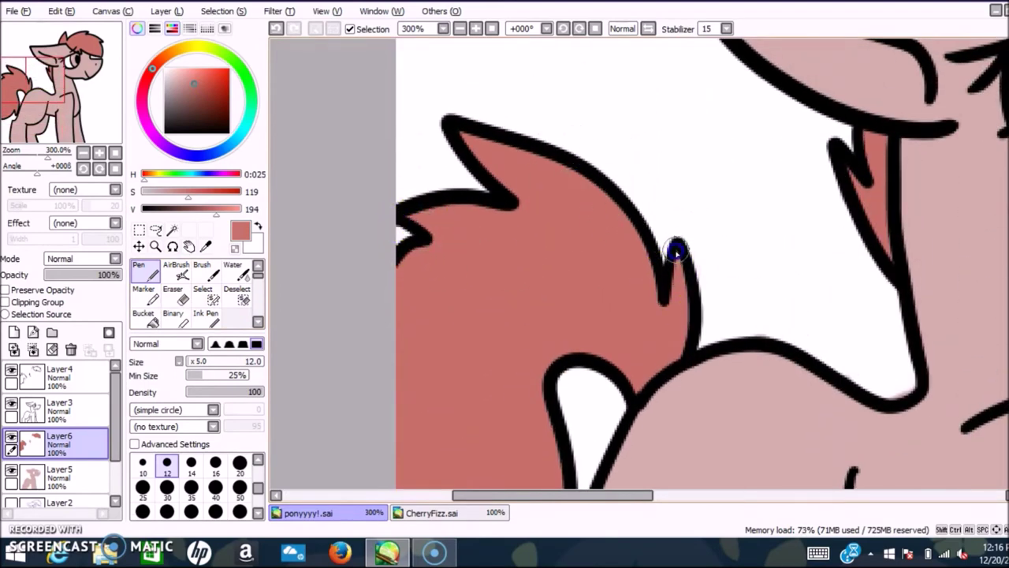
left_click(460, 29)
left_click(460, 30)
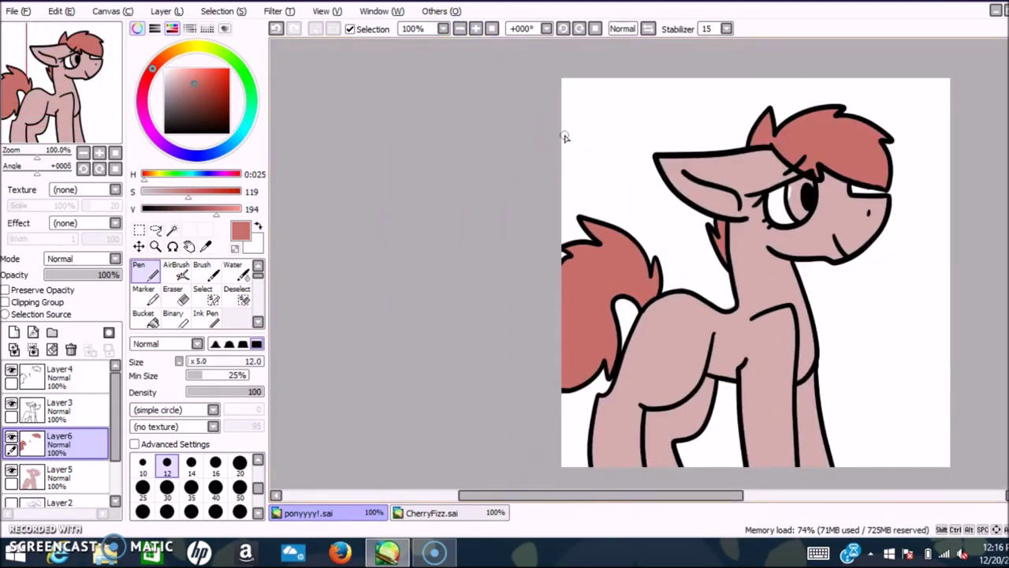
Sample the iris's dark orange from the CherryFizz.sai reference and return to ponyyyy!.sai with the Pen.
left_click(504, 513)
left_click(205, 248)
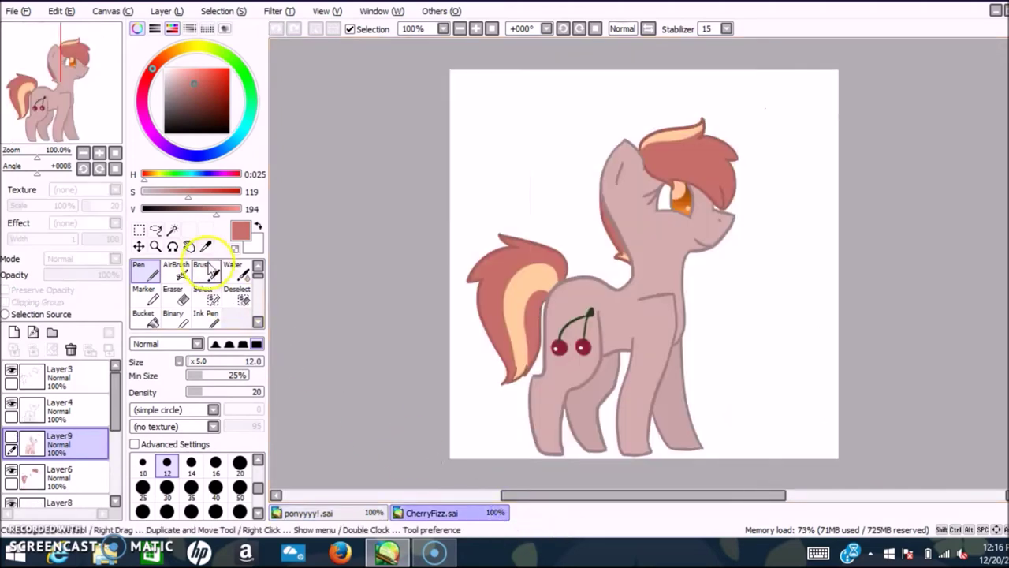
left_click(687, 220)
left_click(152, 274)
left_click(316, 512)
Add a new layer above the mane colour layer and paint the iris around the pupil orange.
left_click(462, 29)
left_click_drag(568, 495, 663, 491)
left_click(13, 332)
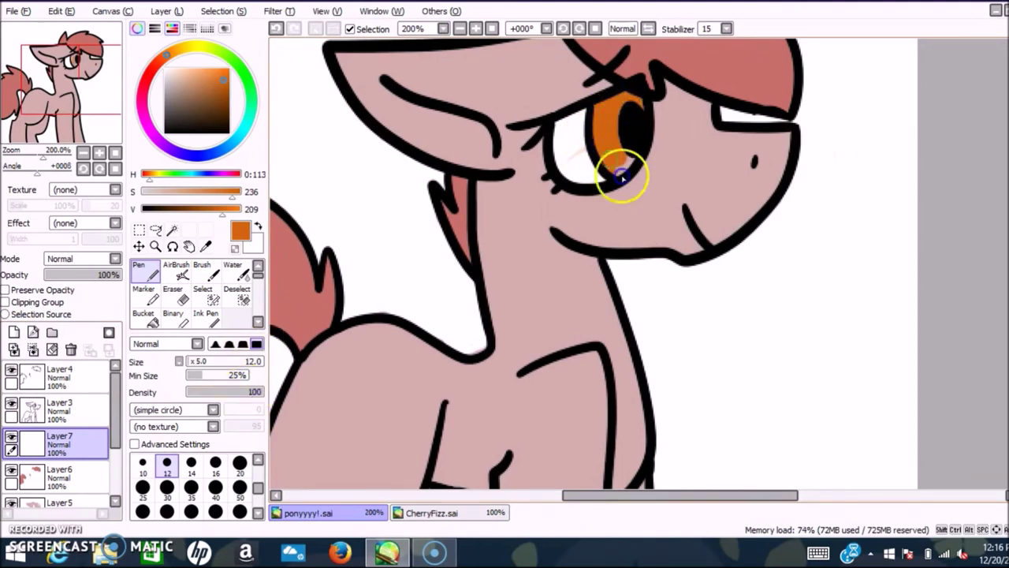
left_click_drag(1008, 259, 1008, 228)
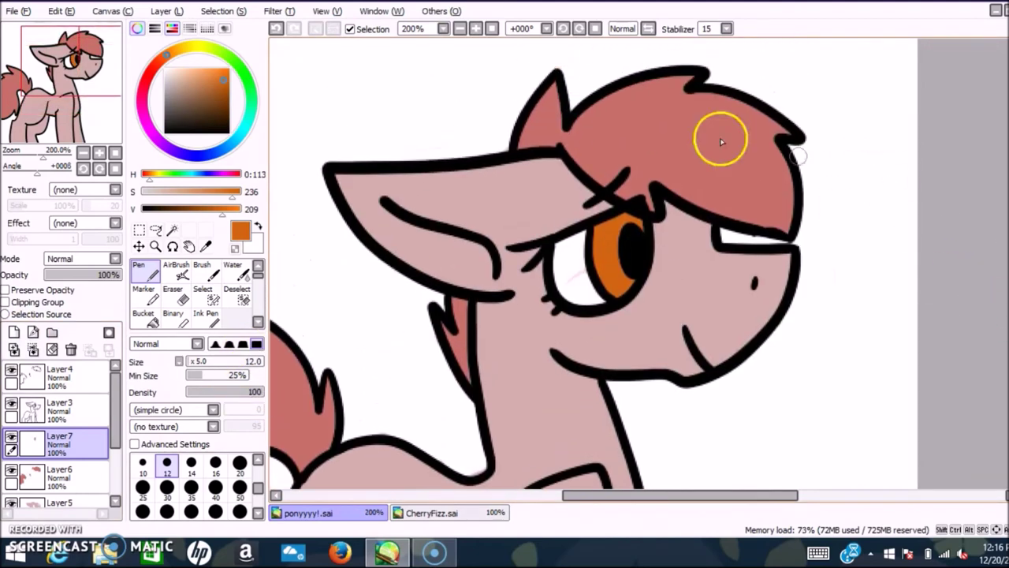
Try to erase part of the line art on Layer3 where the fringe meets the upper eyelid.
left_click(477, 29)
left_click(67, 412)
left_click(168, 305)
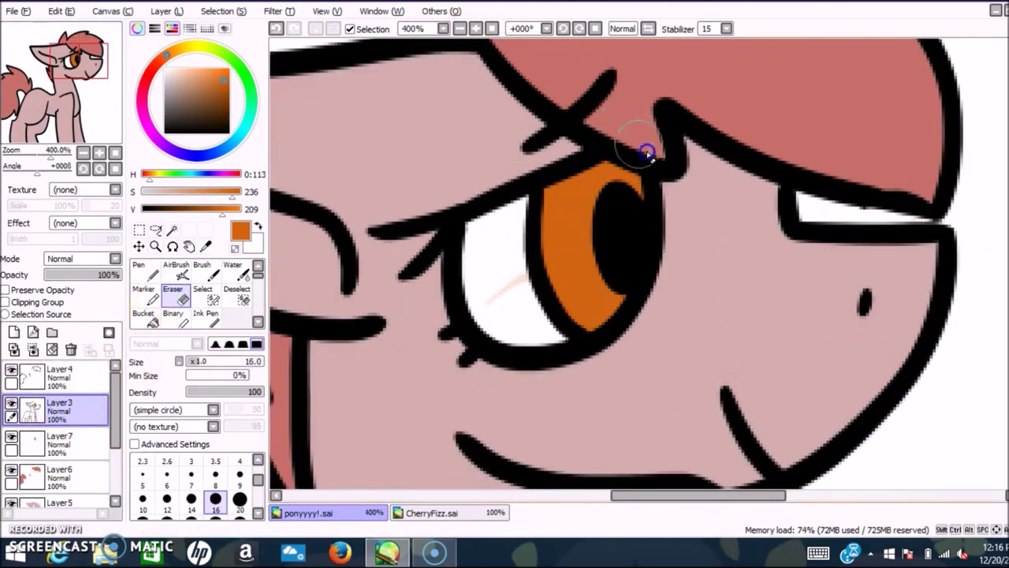
left_click(143, 270)
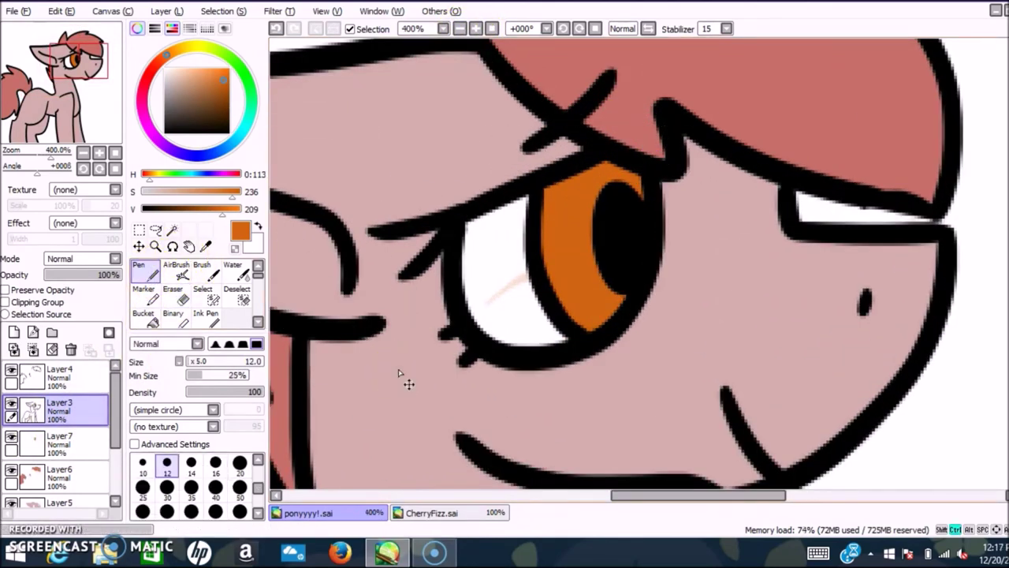
Find the layer holding the faint stray stroke in the white of the eye and erase it with the size 16 Eraser.
left_click(81, 471)
left_click(186, 301)
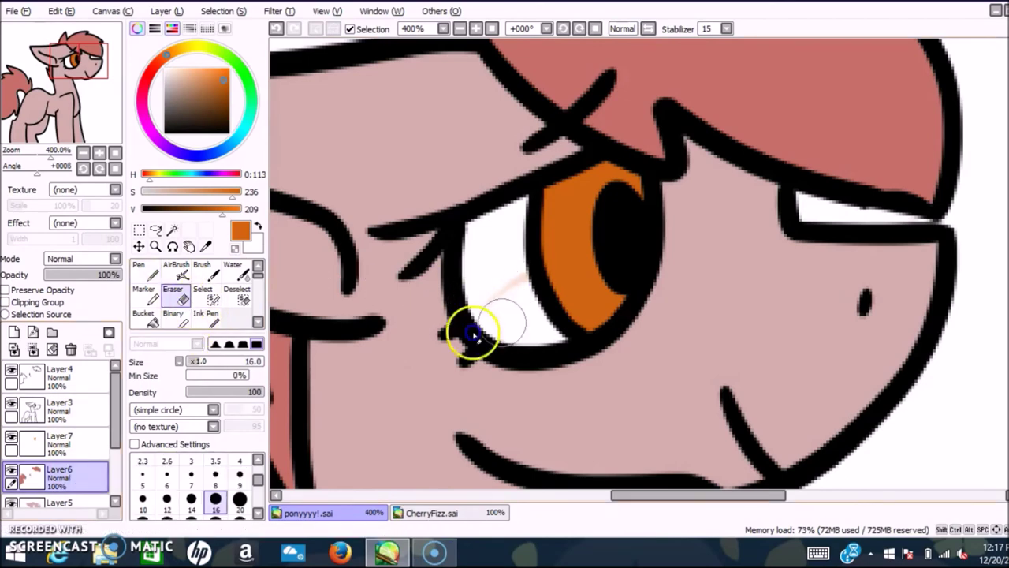
left_click(79, 502)
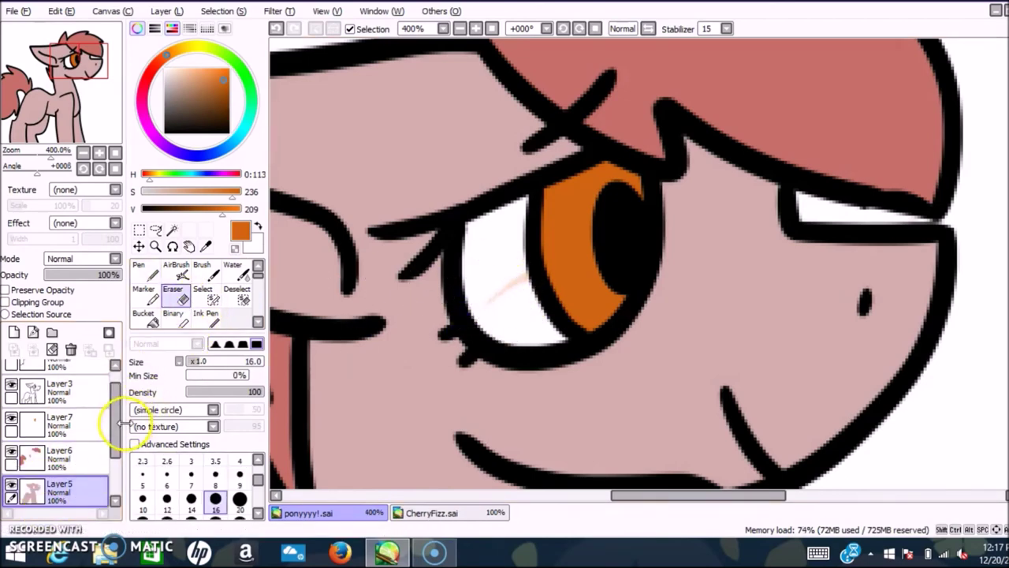
left_click_drag(120, 423, 118, 444)
left_click(484, 290)
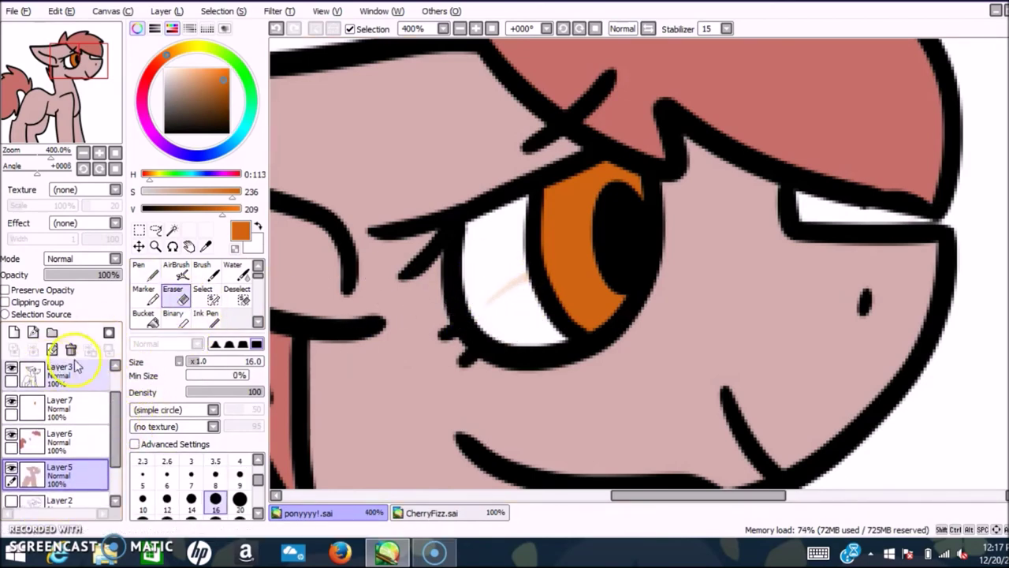
left_click(57, 439)
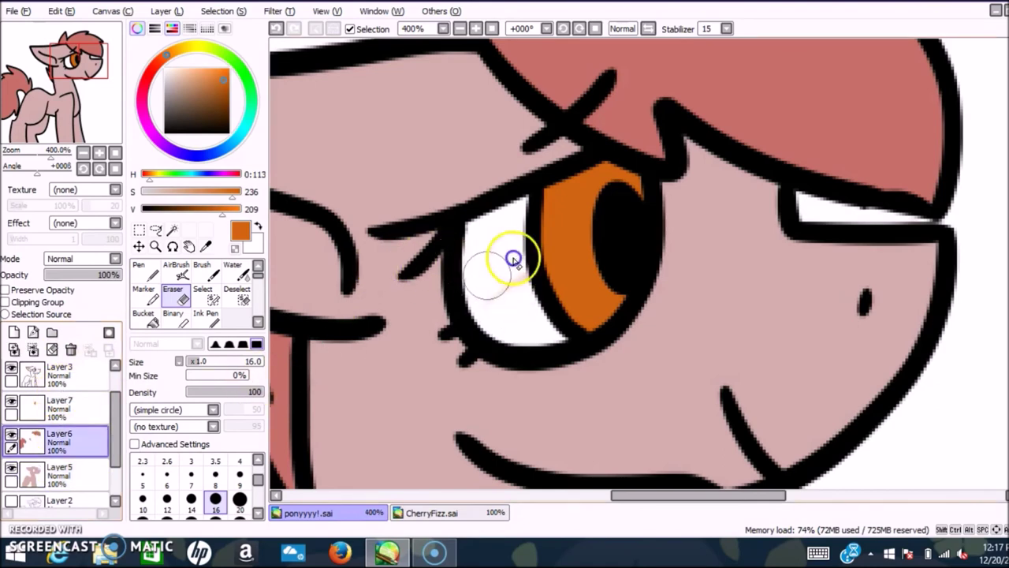
left_click(82, 414)
left_click_drag(507, 315, 523, 322)
Darken the orange to a brown with value 080 and shade the upper half of the iris on Layer7 with the Pen.
left_click(140, 271)
left_click_drag(202, 223, 173, 210)
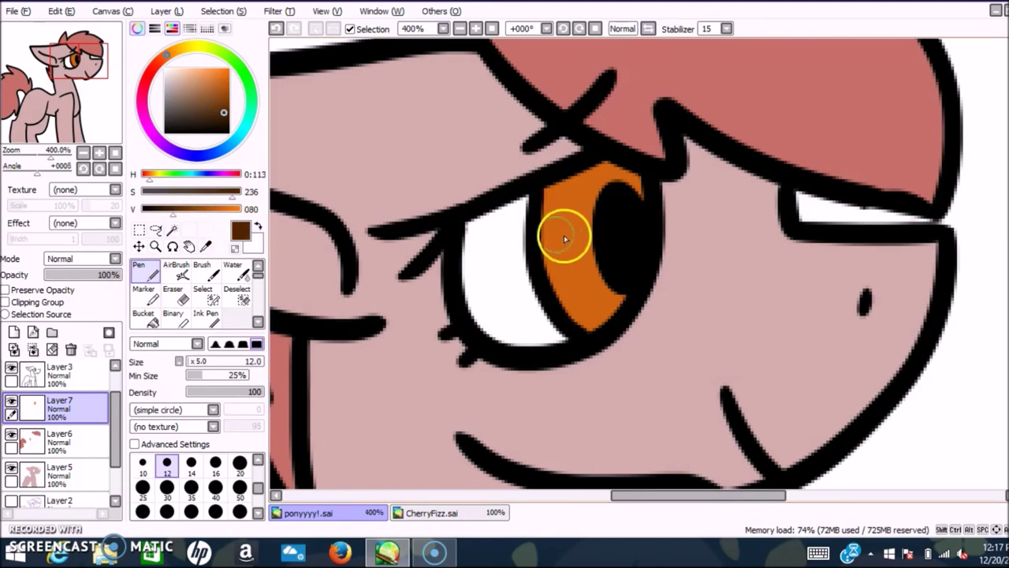
mouse_move(556, 245)
left_mouse_down()
mouse_move(561, 186)
mouse_move(600, 184)
left_mouse_up()
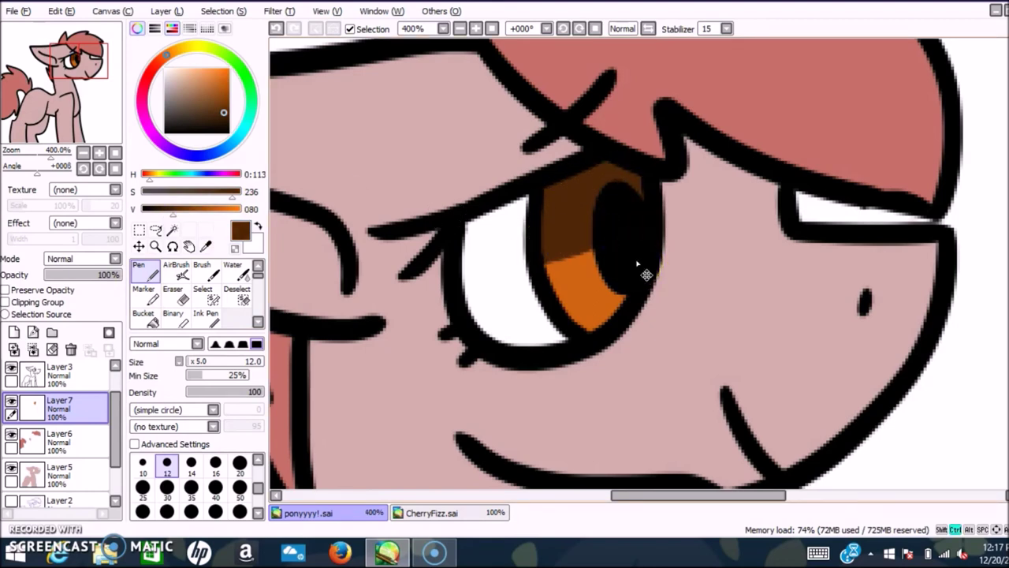
left_click(458, 28)
left_click(458, 28)
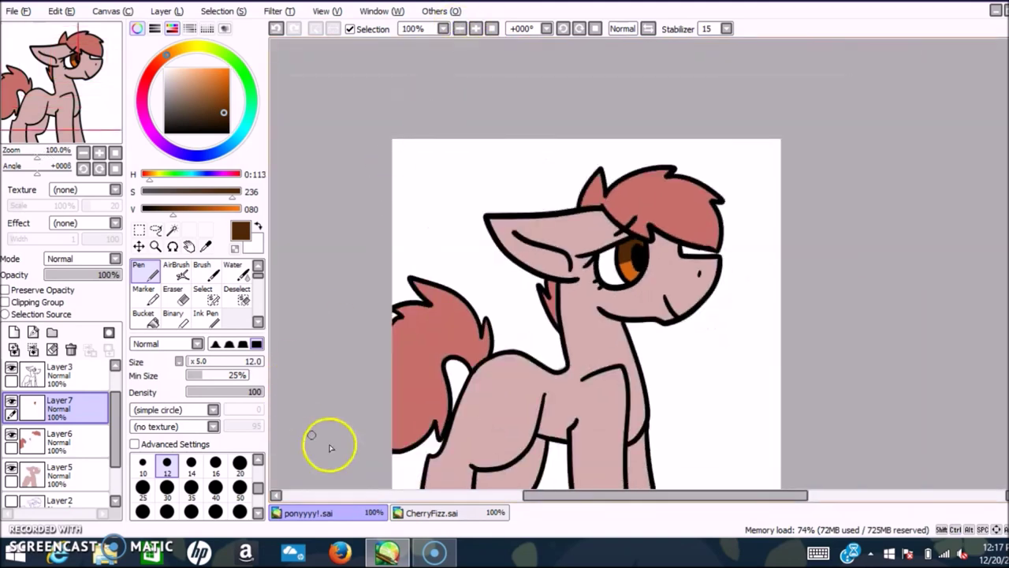